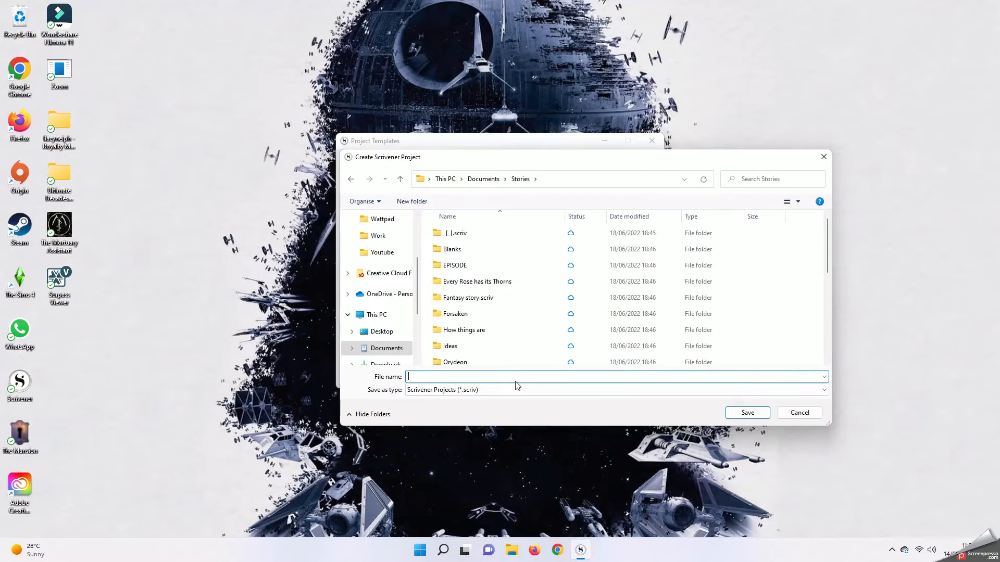
Create a new folder named Stormchasers inside Documents > Stories for the project.
{"action": "scroll", "coordinate": [513, 338], "scroll_direction": "up", "scroll_amount": 5}
{"action": "scroll", "coordinate": [502, 292], "scroll_direction": "down", "scroll_amount": 3}
{"action": "scroll", "coordinate": [498, 249], "scroll_direction": "up", "scroll_amount": 3}
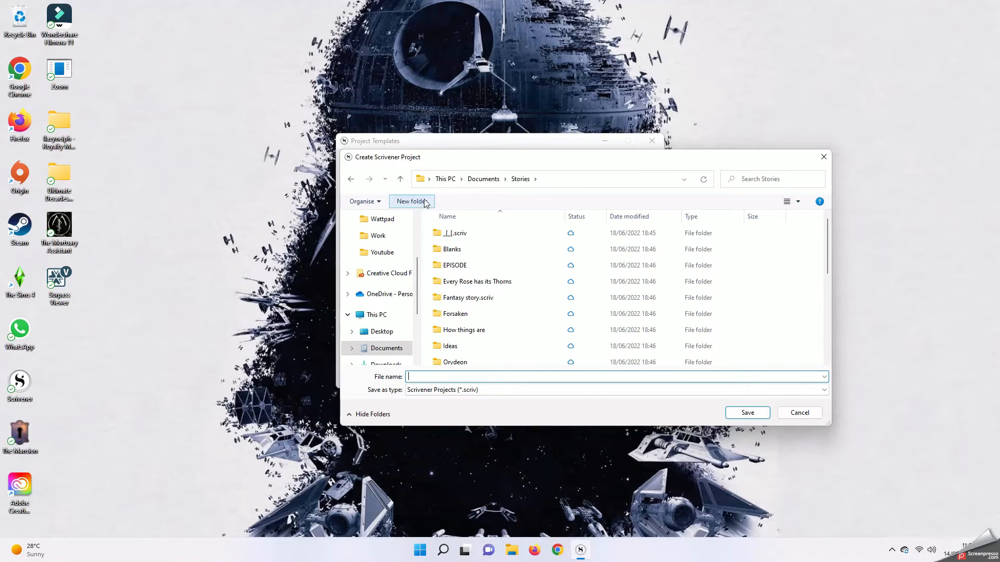
{"action": "left_click", "coordinate": [412, 201]}
{"action": "type", "text": "Stormchasers"}
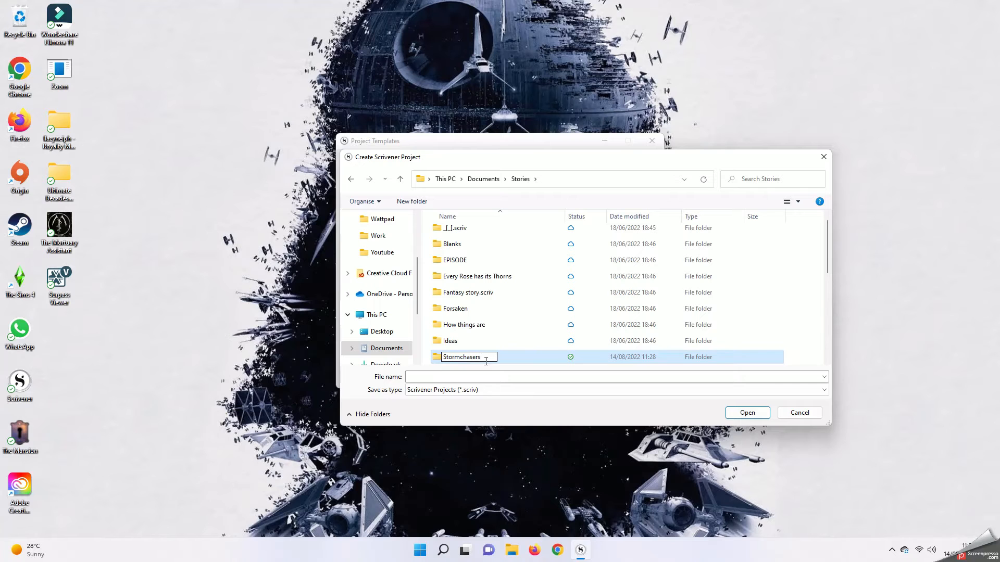
{"action": "key", "text": "Return"}
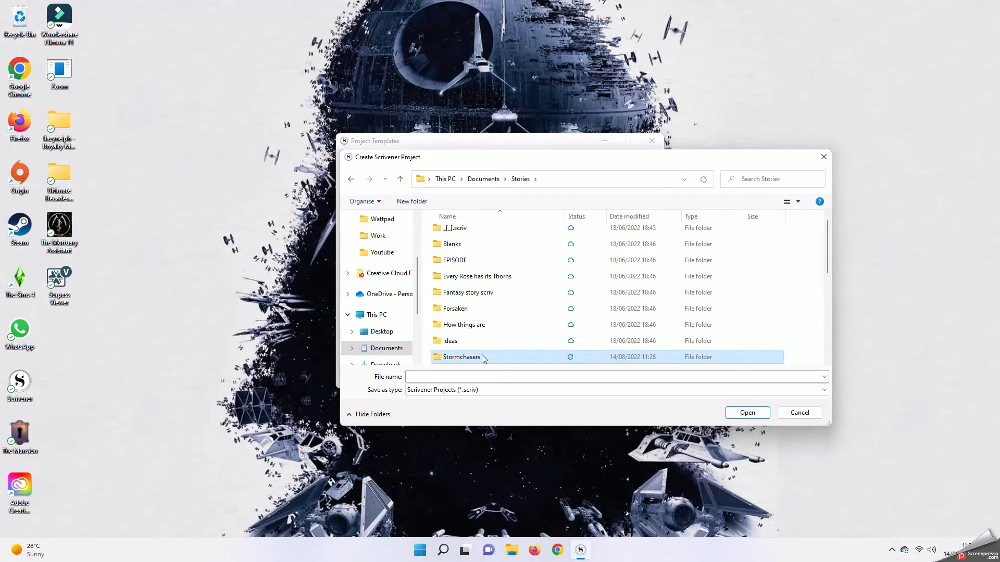
Save the new project as Stormchasers inside the Stormchasers folder and maximize its window.
{"action": "double_click", "coordinate": [469, 357]}
{"action": "left_click", "coordinate": [481, 377]}
{"action": "type", "text": "Stormchasers"}
{"action": "key", "text": "Return"}
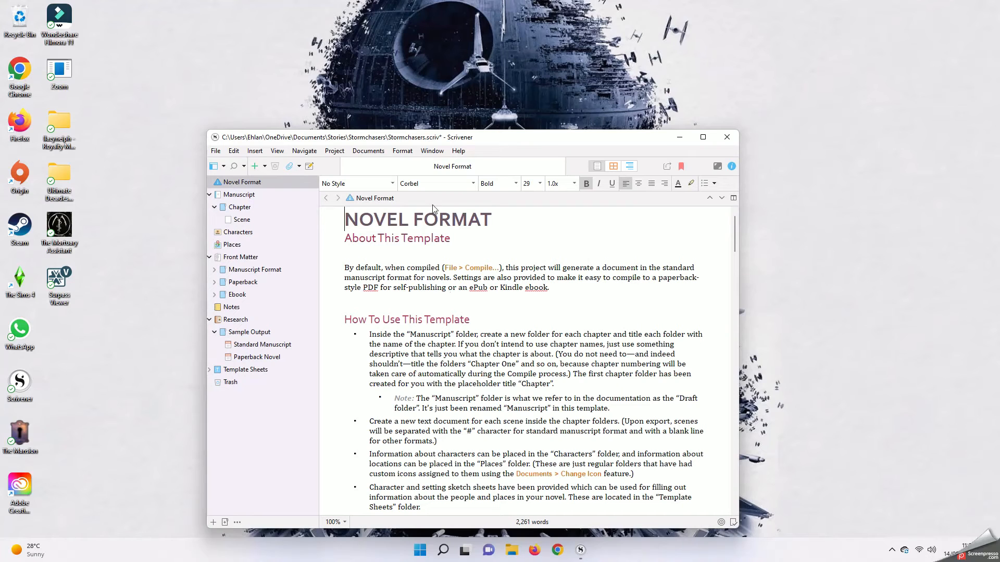
{"action": "left_click", "coordinate": [703, 137]}
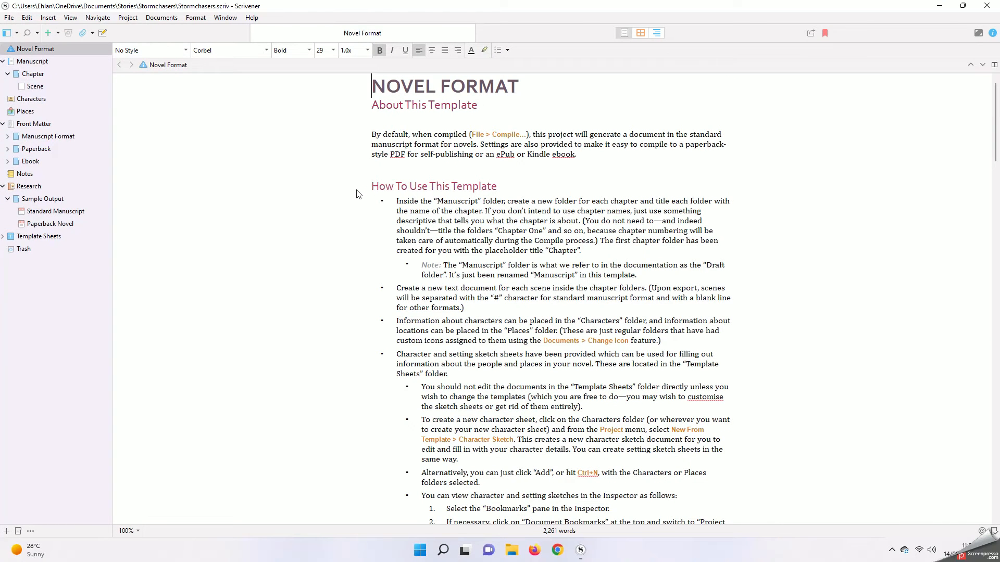
Rename the Chapter folder under Manuscript as Act 1.
{"action": "left_click", "coordinate": [33, 76]}
{"action": "left_click", "coordinate": [52, 74]}
{"action": "type", "text": "Act 1"}
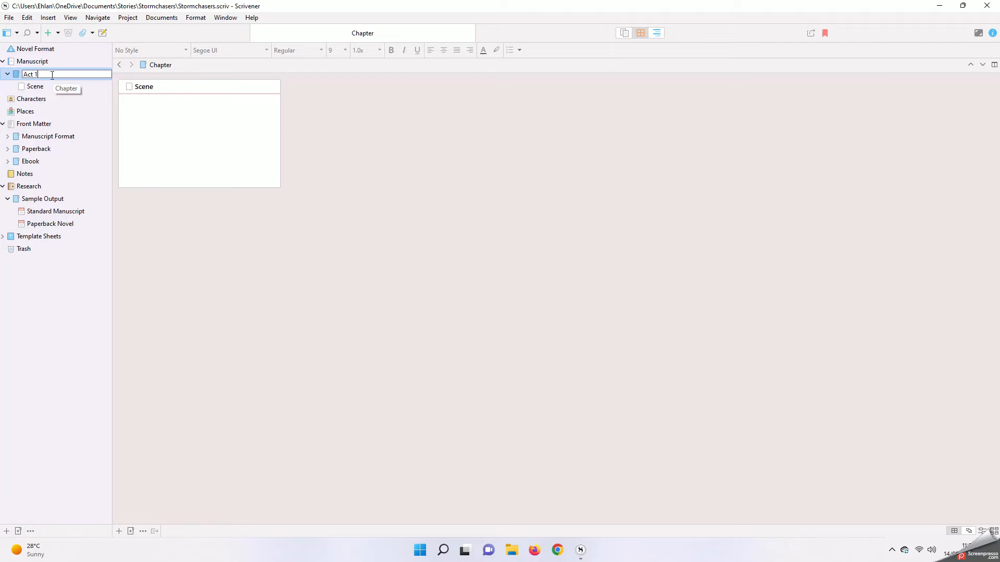
{"action": "key", "text": "Return"}
Add a new folder named Act 2 to the Manuscript.
{"action": "right_click", "coordinate": [51, 75]}
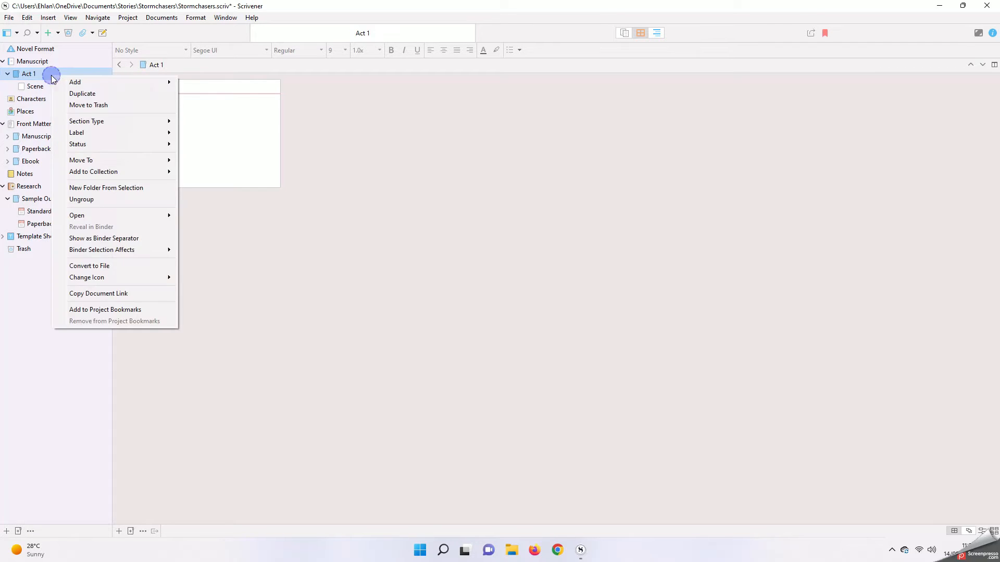
{"action": "right_click", "coordinate": [32, 62]}
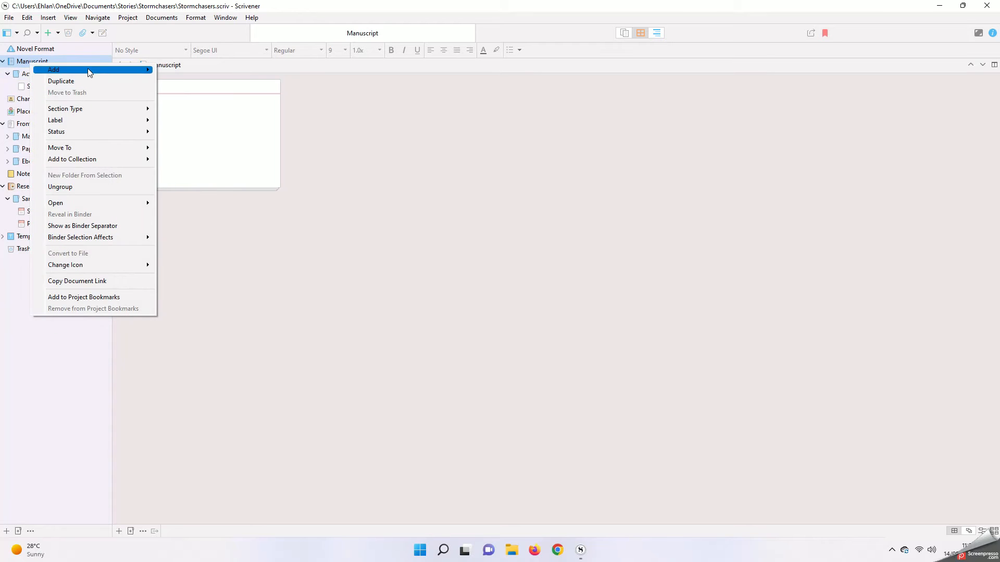
{"action": "mouse_move", "coordinate": [106, 72]}
{"action": "left_click", "coordinate": [187, 81]}
{"action": "type", "text": "Act"}
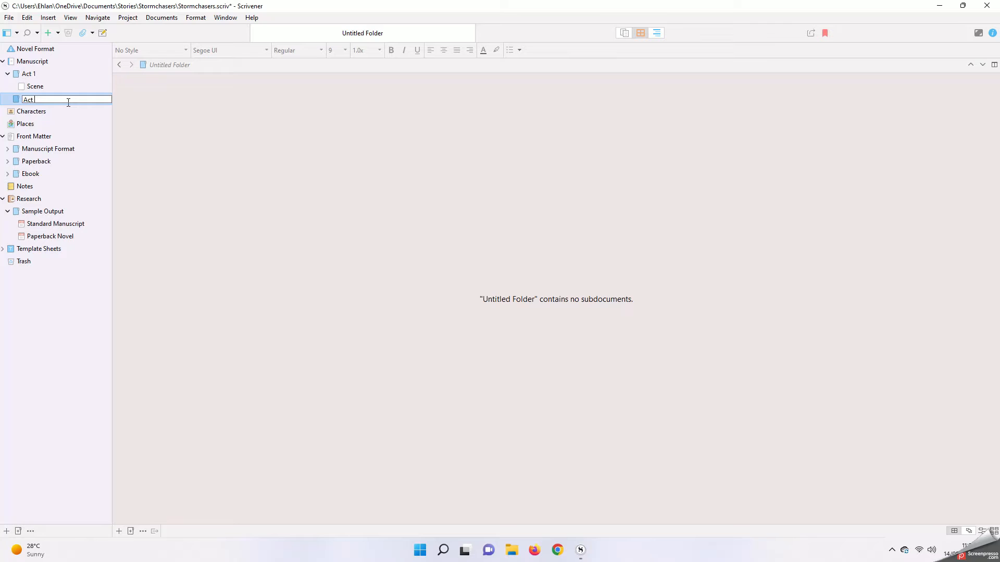
{"action": "key", "text": "Return"}
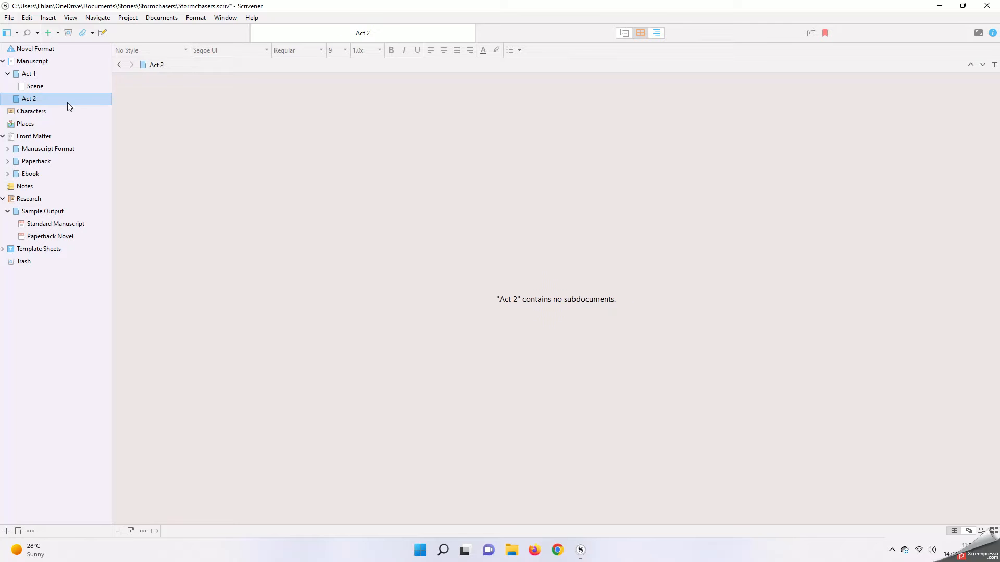
Add a new folder named Act 3 to the Manuscript.
{"action": "right_click", "coordinate": [23, 63]}
{"action": "mouse_move", "coordinate": [132, 71]}
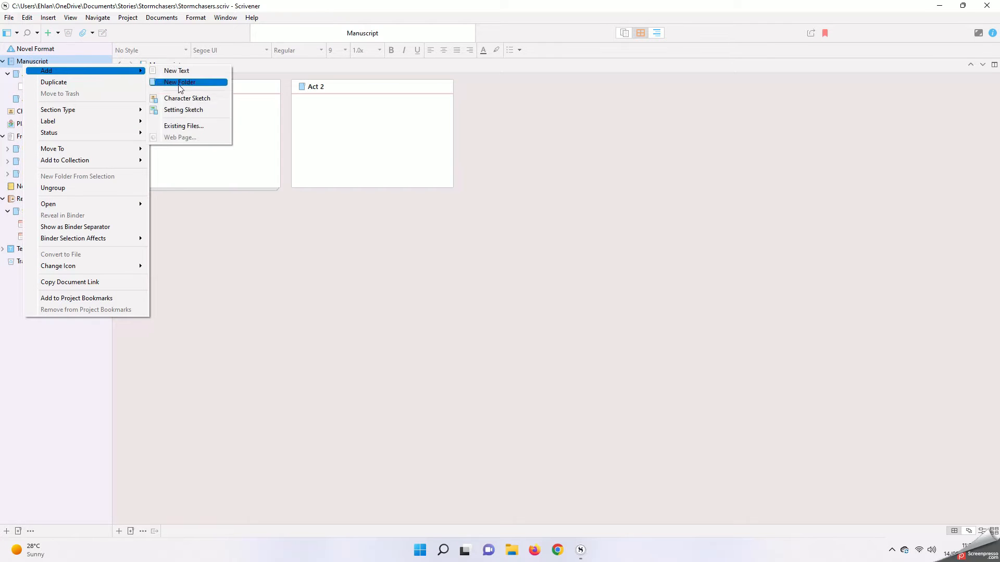
{"action": "left_click", "coordinate": [181, 81]}
{"action": "type", "text": "A"}
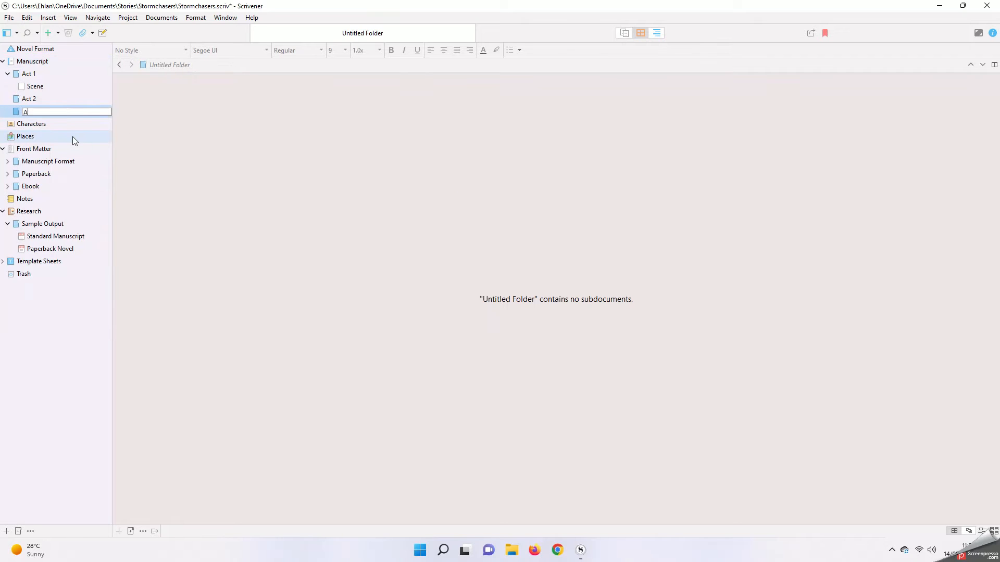
{"action": "type", "text": "ct 3"}
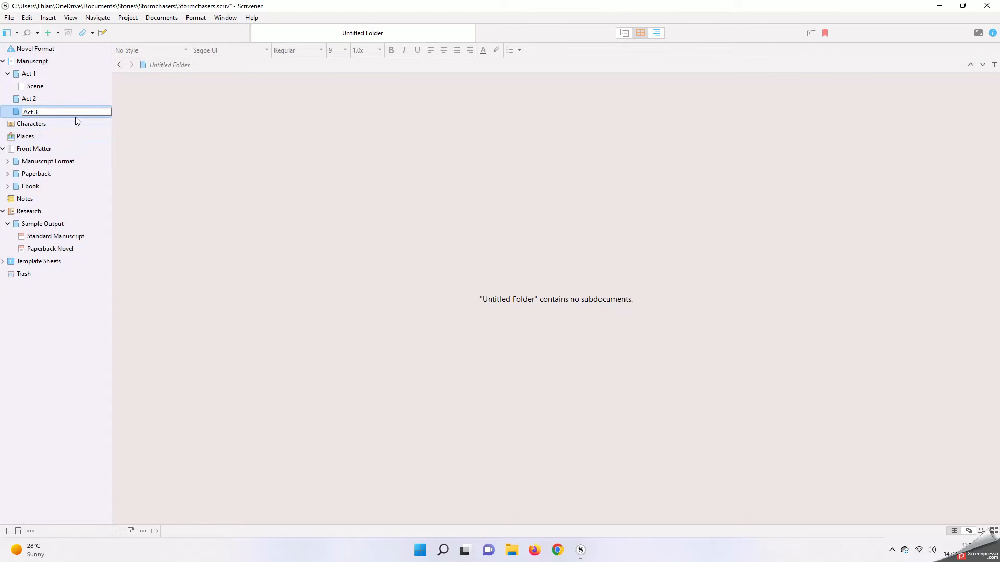
Rename the Scene document inside Act 1 as Chapter 1.
{"action": "double_click", "coordinate": [38, 90]}
{"action": "type", "text": "Ch"}
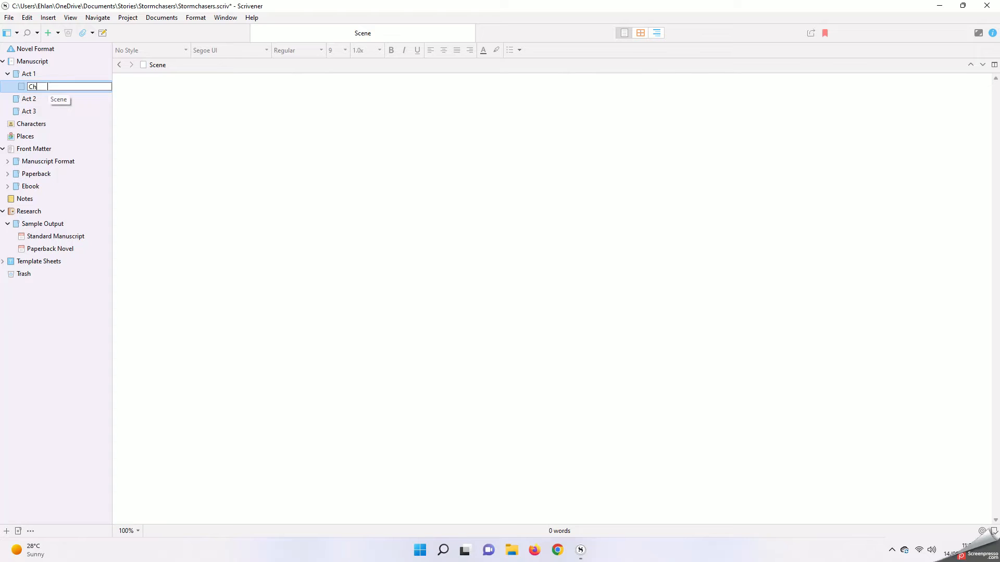
{"action": "type", "text": "apter 1"}
{"action": "key", "text": "Return"}
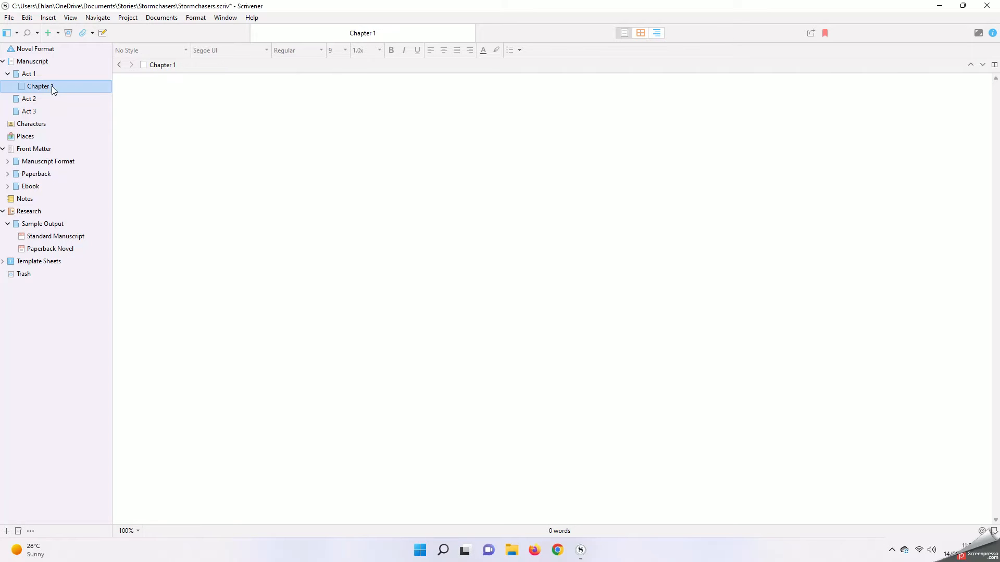
Add a new folder named History directly below Places in the binder.
{"action": "left_click", "coordinate": [56, 124]}
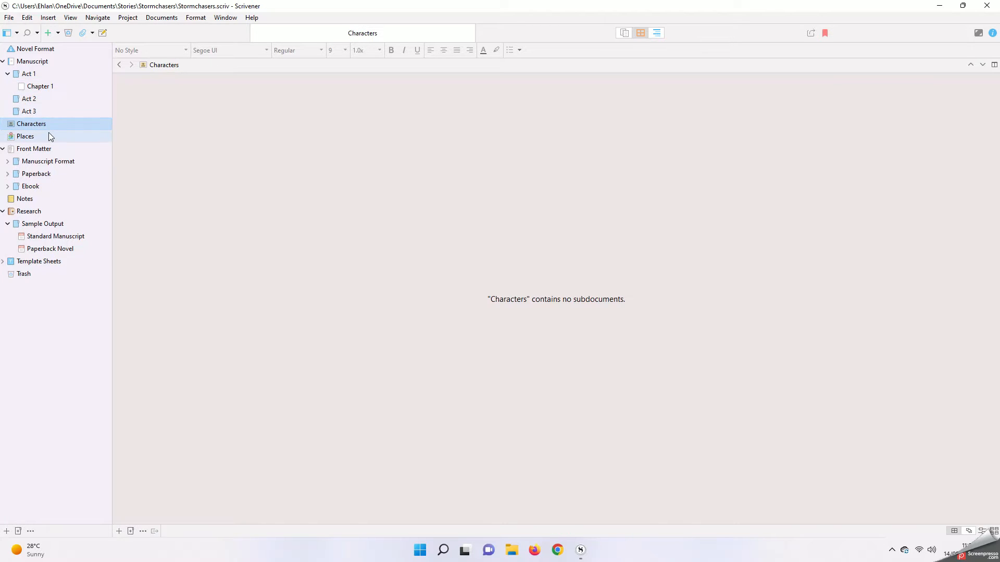
{"action": "left_click", "coordinate": [50, 136]}
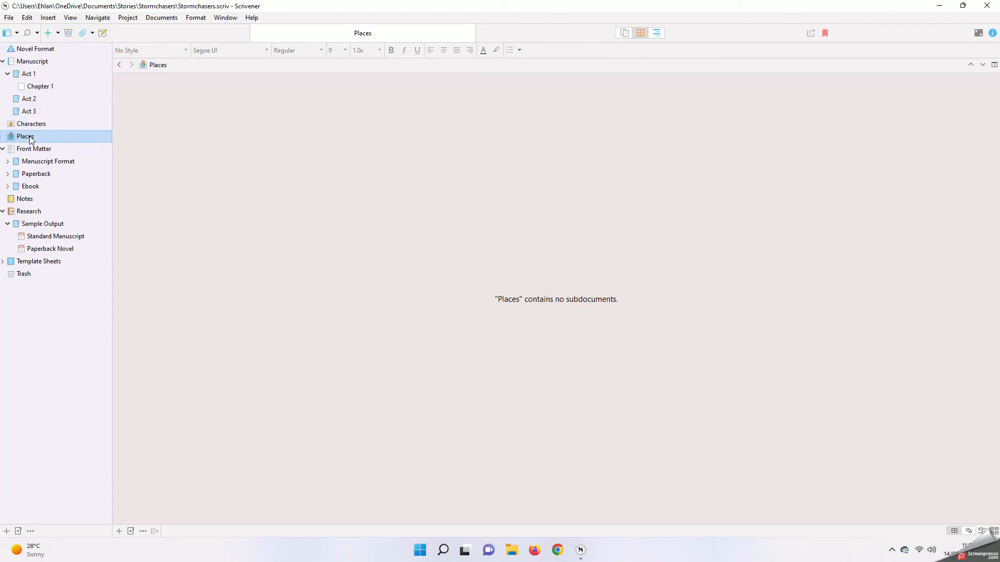
{"action": "right_click", "coordinate": [30, 138]}
{"action": "mouse_move", "coordinate": [94, 141]}
{"action": "left_click", "coordinate": [165, 152]}
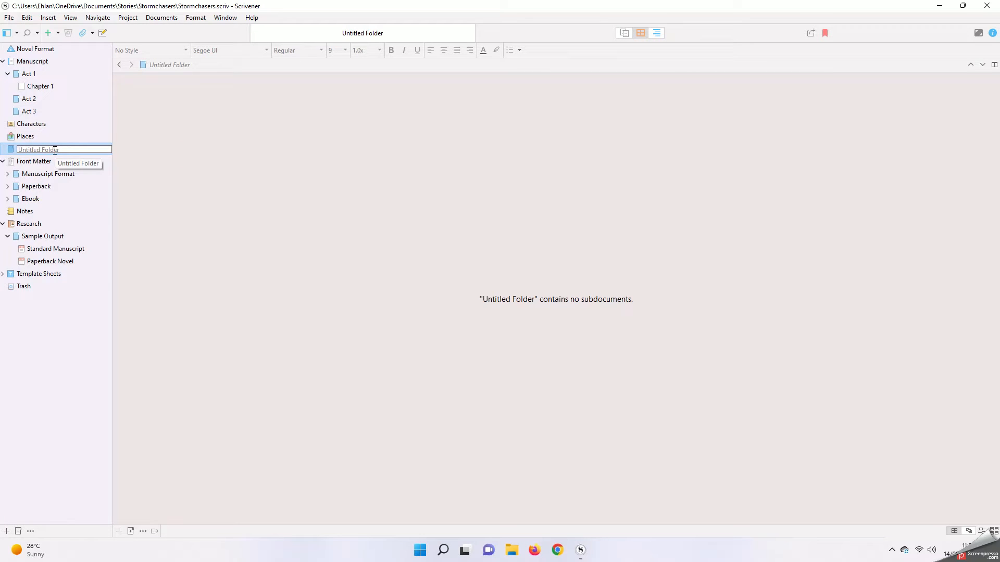
{"action": "type", "text": "History"}
{"action": "key", "text": "Return"}
Add a new folder named Glossary directly below History in the binder.
{"action": "right_click", "coordinate": [54, 150]}
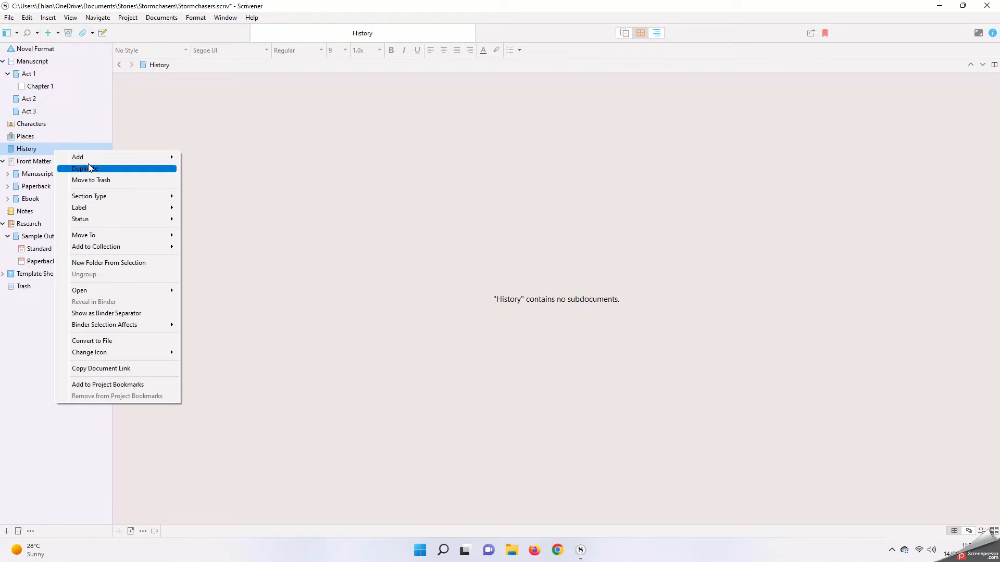
{"action": "mouse_move", "coordinate": [167, 157]}
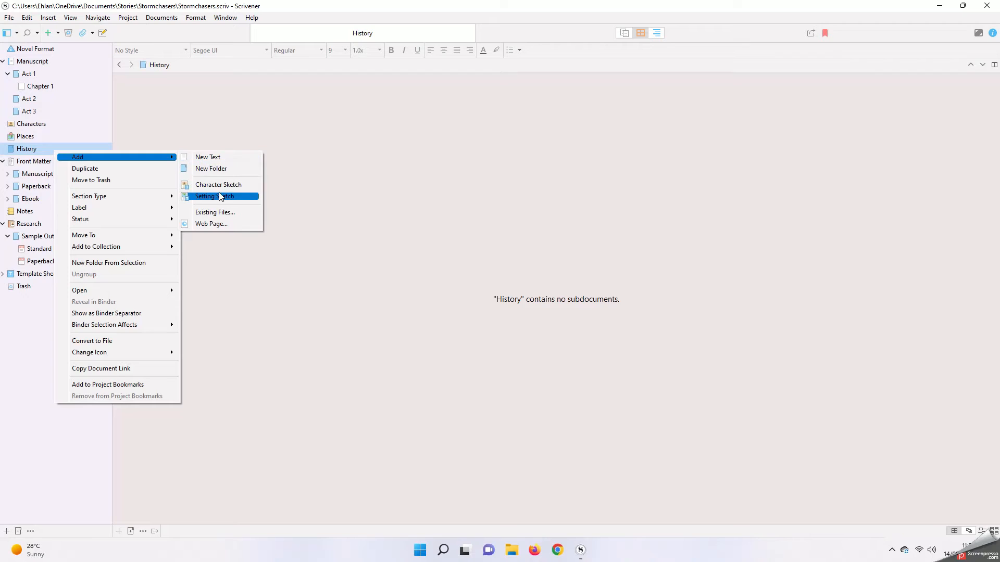
{"action": "left_click", "coordinate": [216, 168]}
{"action": "type", "text": "Glossay"}
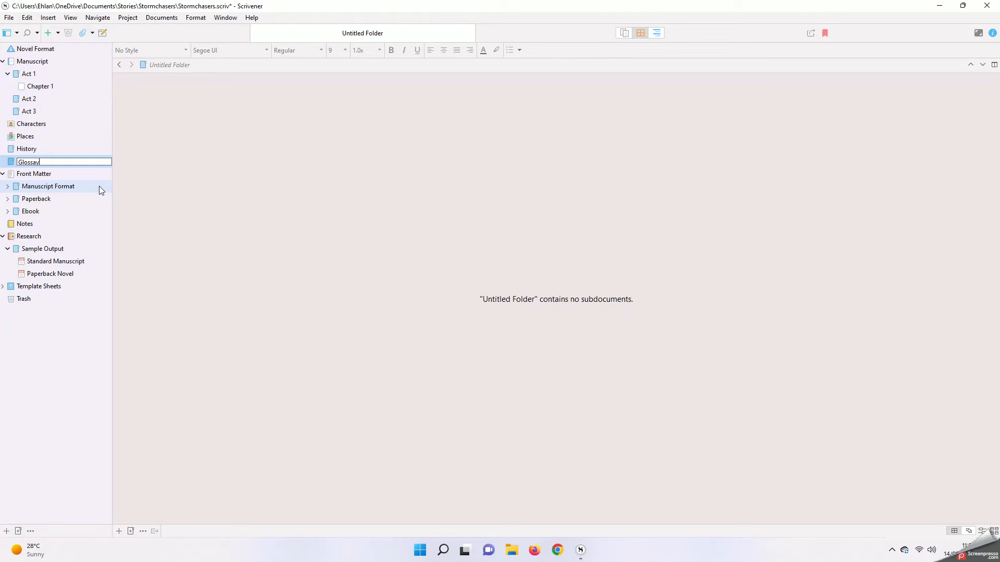
{"action": "key", "text": "Return"}
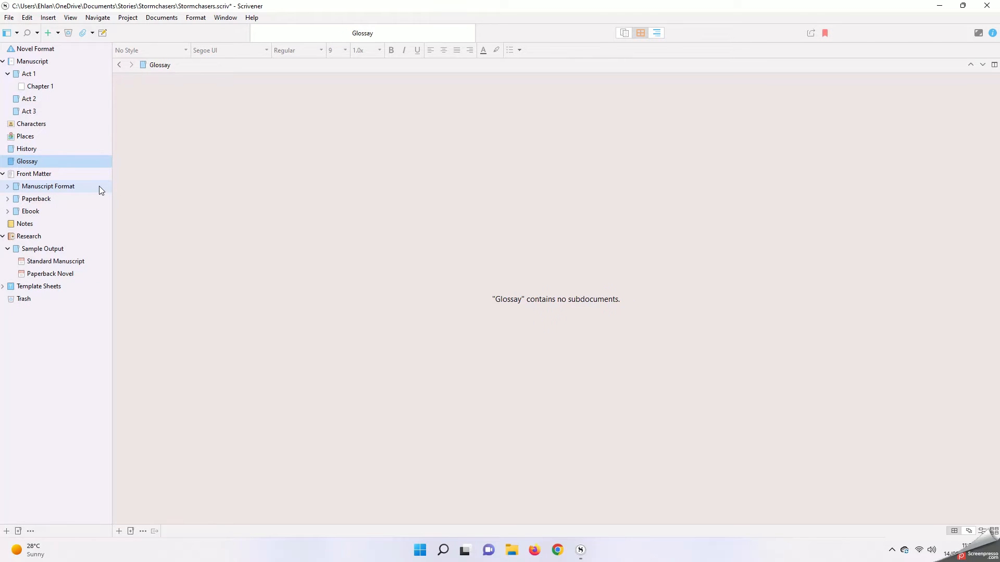
{"action": "left_click", "coordinate": [64, 160]}
{"action": "left_click", "coordinate": [63, 160]}
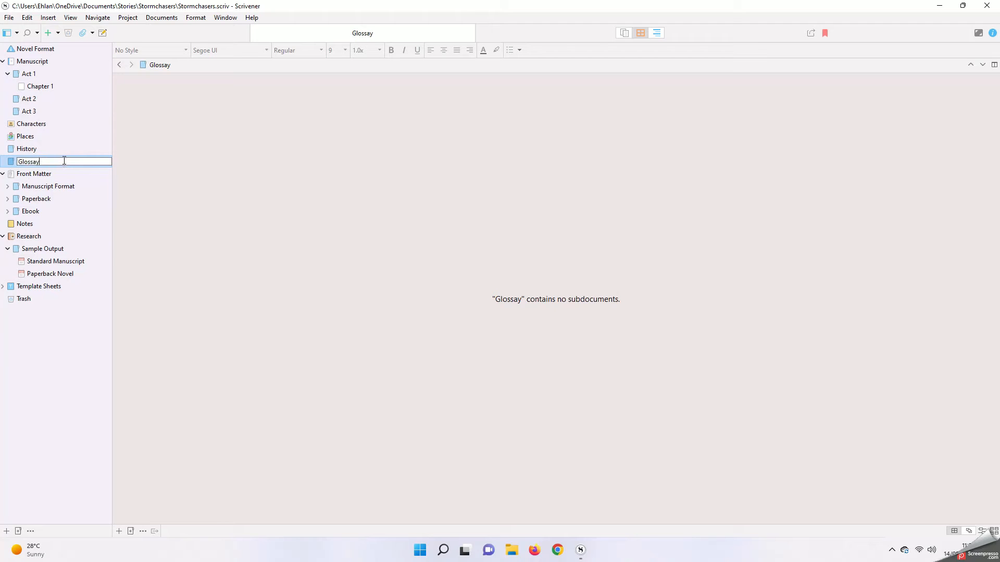
{"action": "key", "text": "Return"}
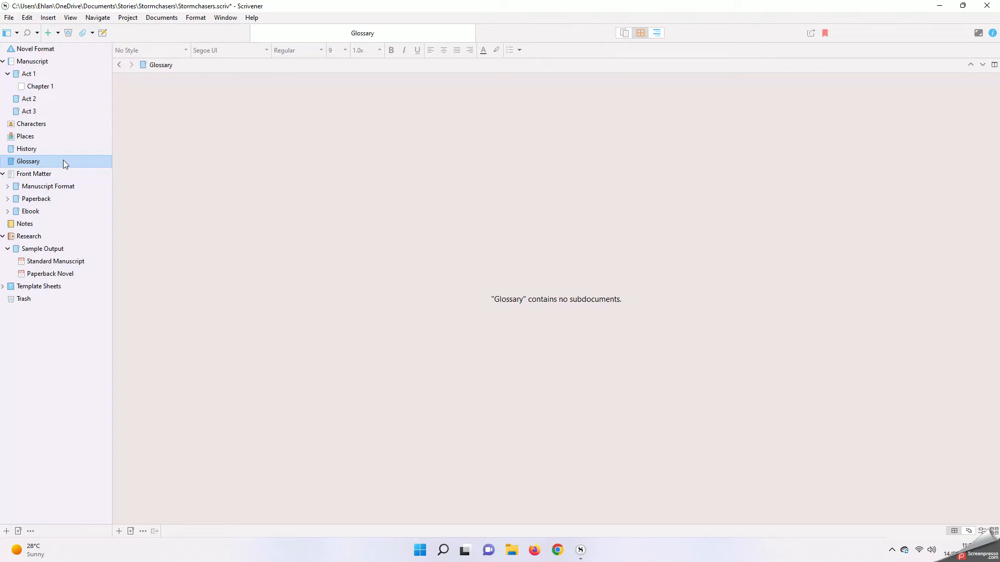
Add a new folder named Items between History and Glossary in the binder.
{"action": "right_click", "coordinate": [36, 149]}
{"action": "mouse_move", "coordinate": [104, 154]}
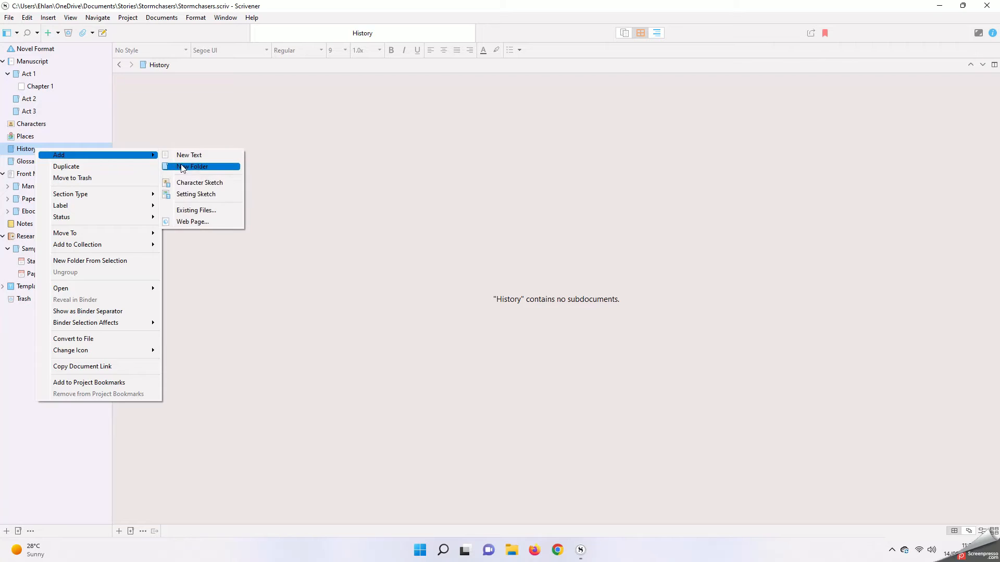
{"action": "left_click", "coordinate": [182, 167]}
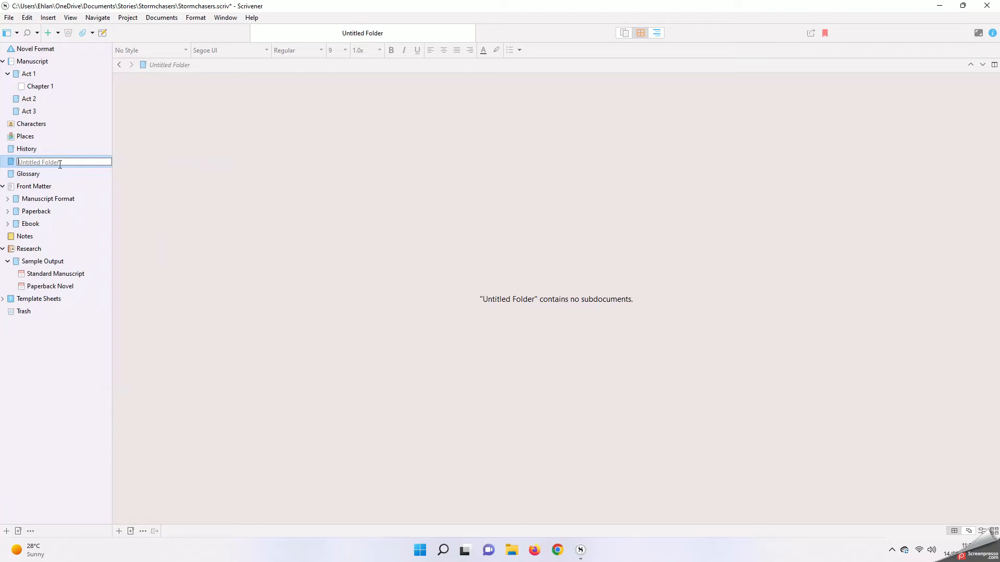
{"action": "key", "text": "BackSpace"}
{"action": "key", "text": "Return"}
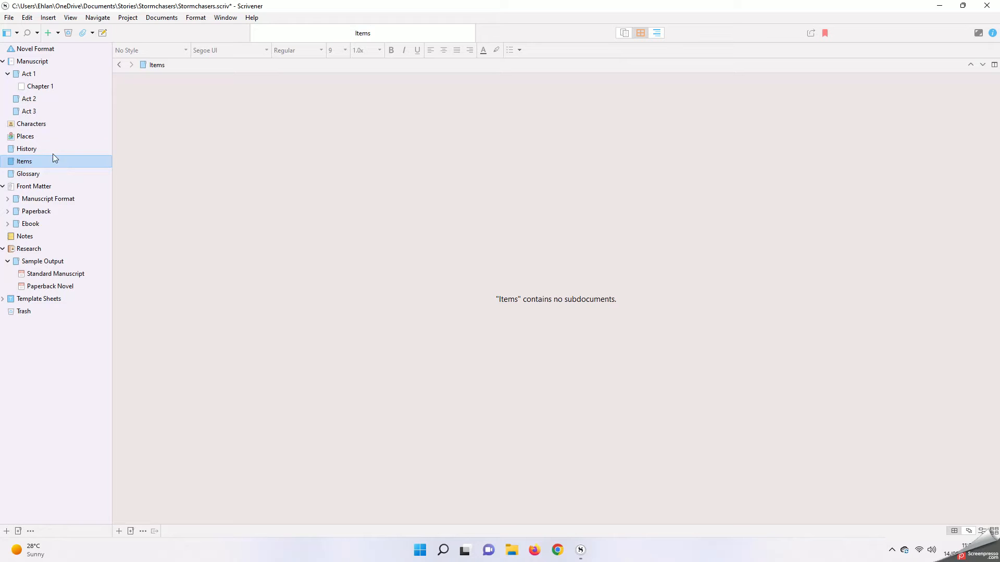
Change the Act 1 folder's icon to Yellow Book.
{"action": "left_click", "coordinate": [46, 126]}
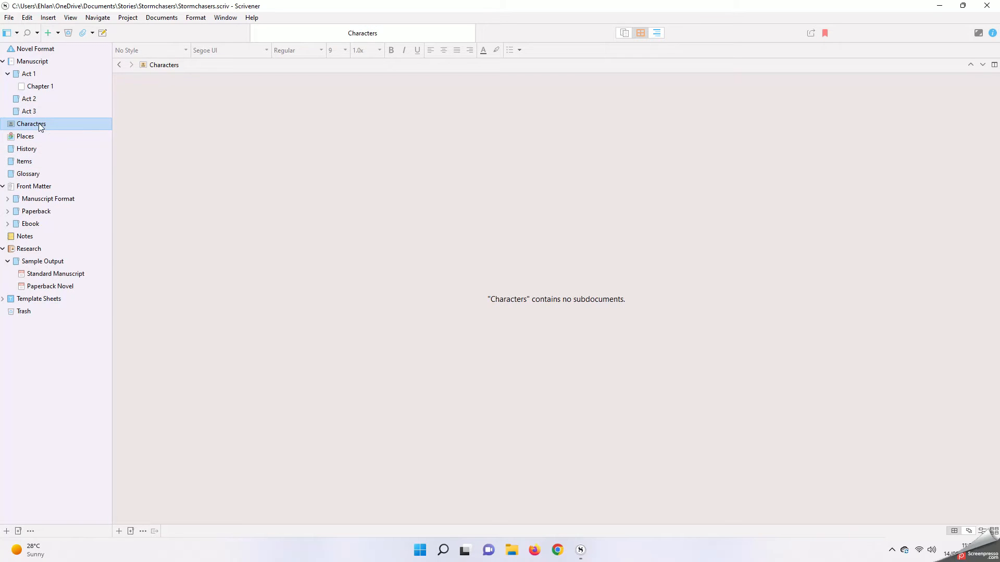
{"action": "right_click", "coordinate": [37, 71]}
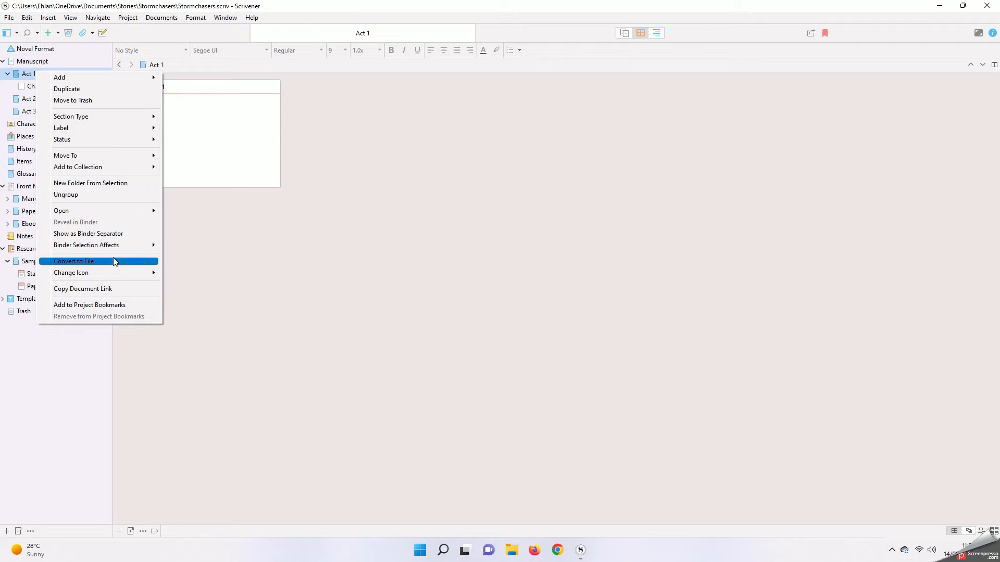
{"action": "mouse_move", "coordinate": [117, 272]}
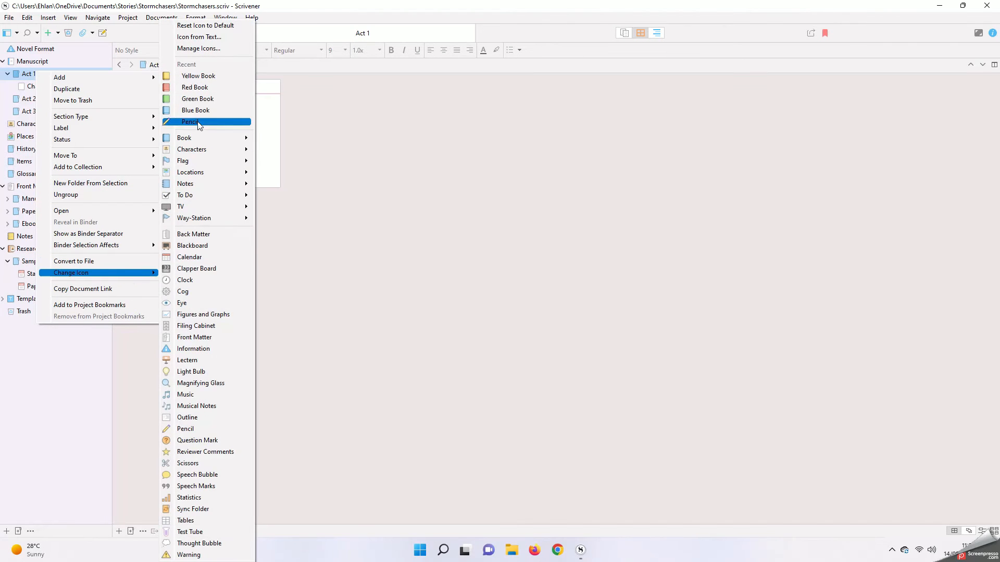
{"action": "left_click", "coordinate": [200, 77]}
Change the Act 2 folder's icon to Red Book.
{"action": "right_click", "coordinate": [53, 98]}
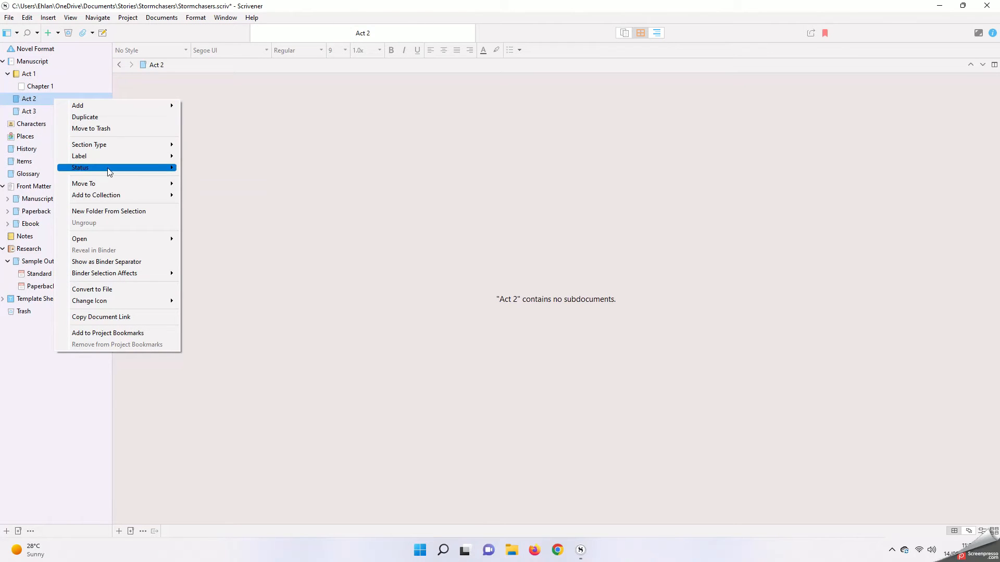
{"action": "mouse_move", "coordinate": [136, 301]}
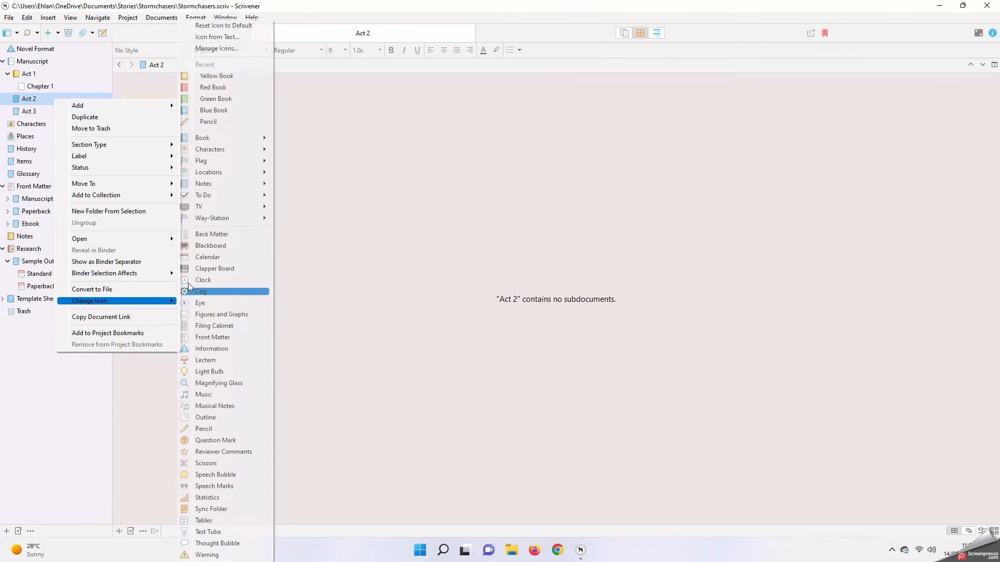
{"action": "left_click", "coordinate": [223, 87]}
Change the Act 3 folder's icon to Green Book.
{"action": "left_click", "coordinate": [40, 110]}
{"action": "right_click", "coordinate": [40, 111]}
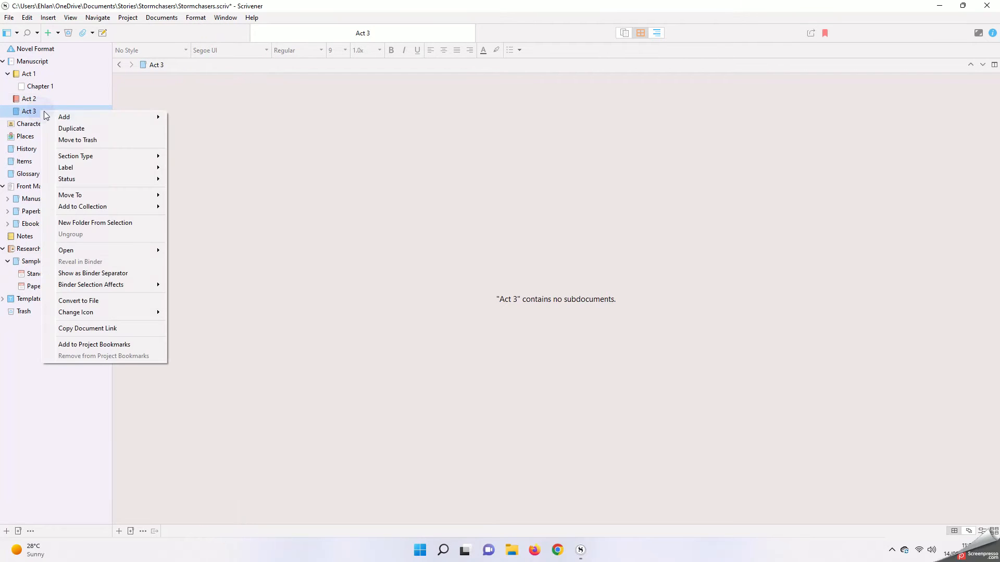
{"action": "mouse_move", "coordinate": [157, 315]}
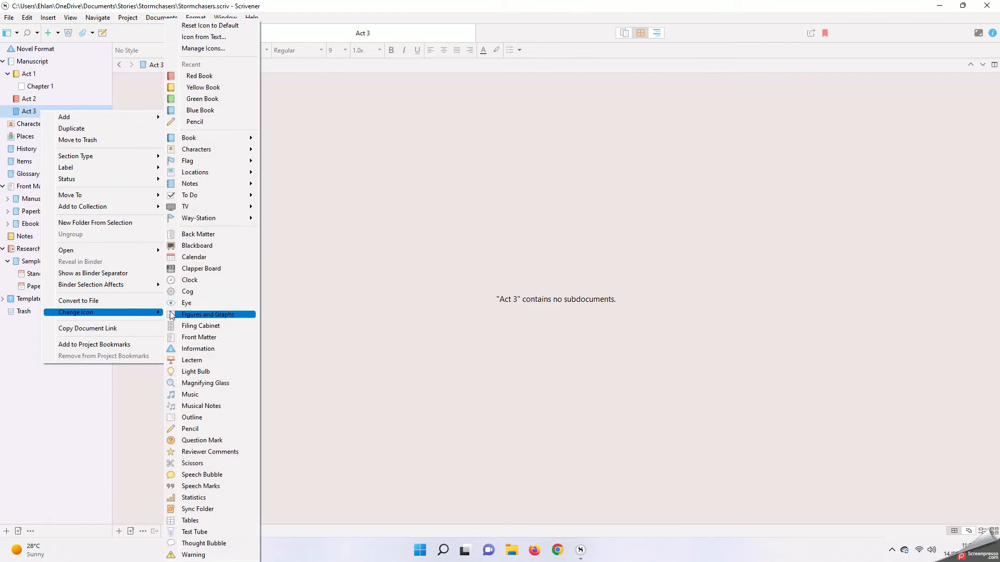
{"action": "left_click", "coordinate": [206, 99]}
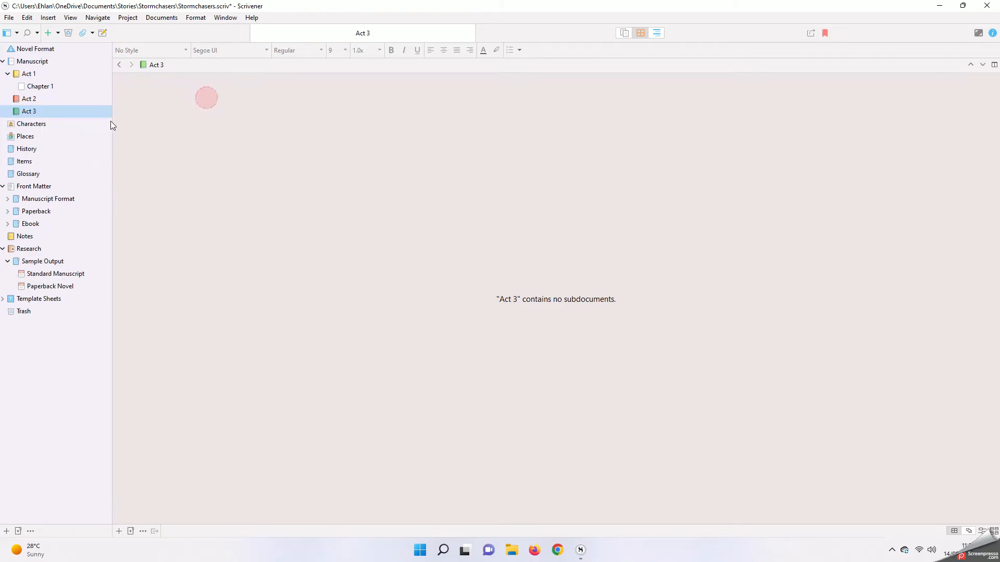
Change the History folder's icon to Blackboard.
{"action": "left_click", "coordinate": [44, 124]}
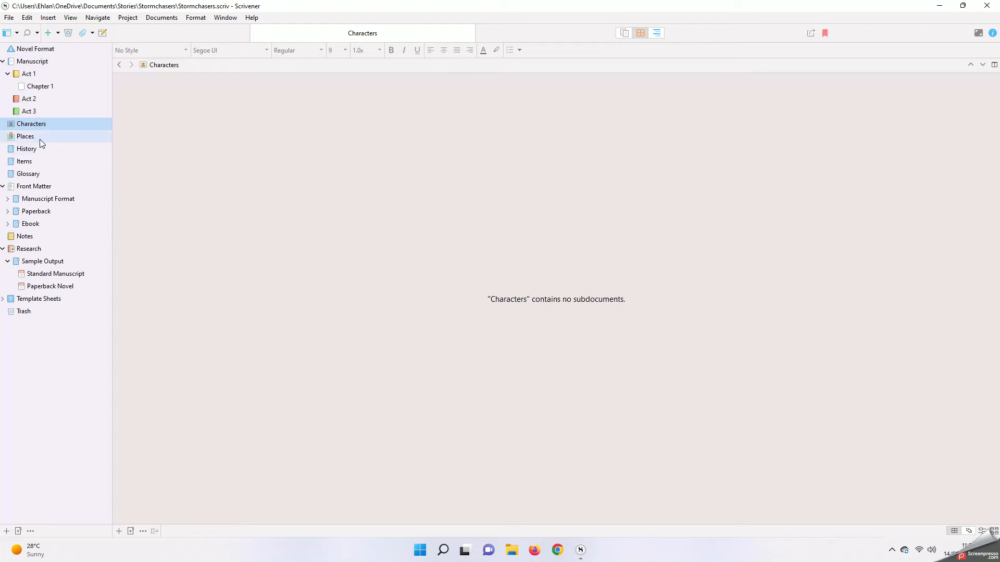
{"action": "left_click", "coordinate": [39, 149]}
{"action": "right_click", "coordinate": [32, 149]}
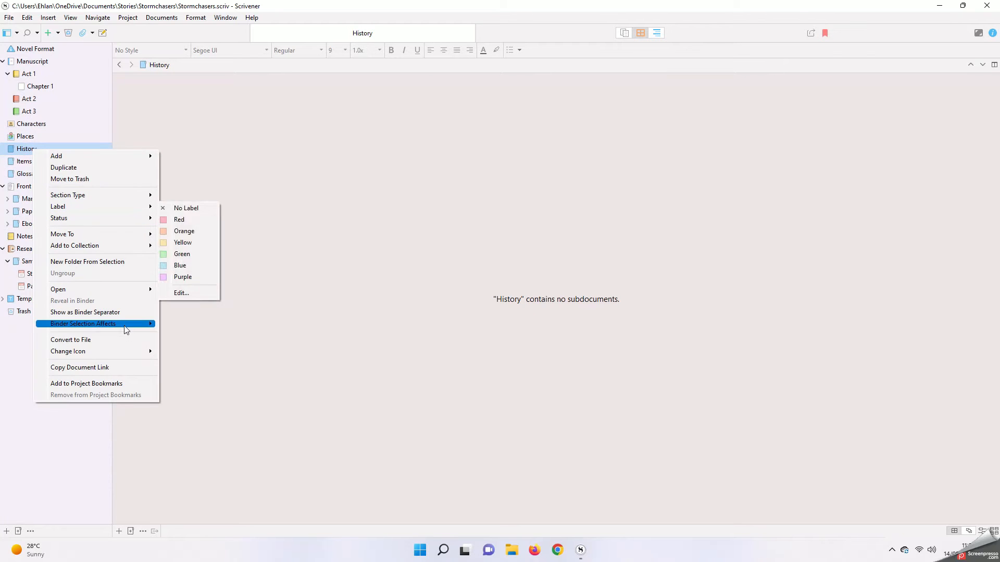
{"action": "mouse_move", "coordinate": [129, 350]}
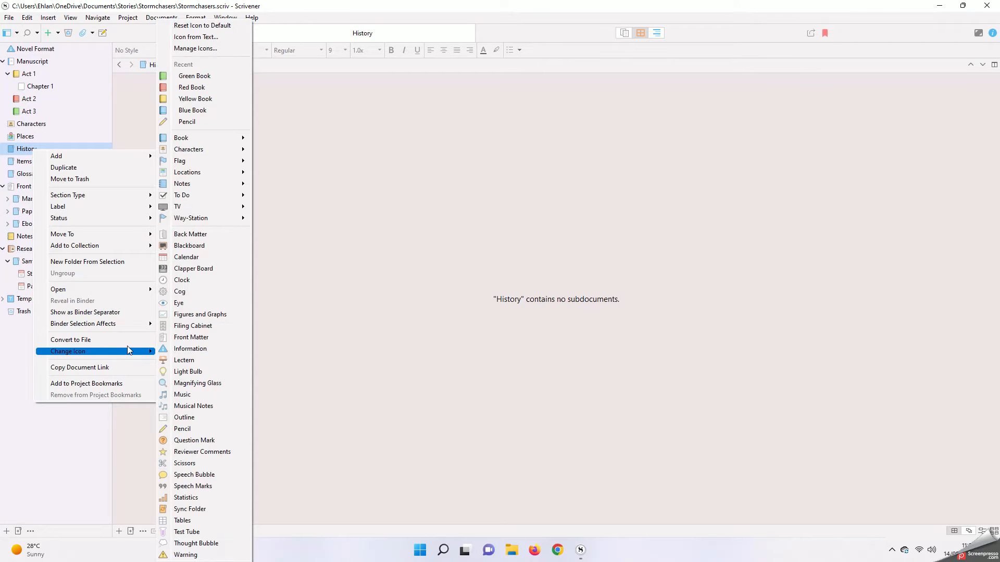
{"action": "left_click", "coordinate": [219, 252]}
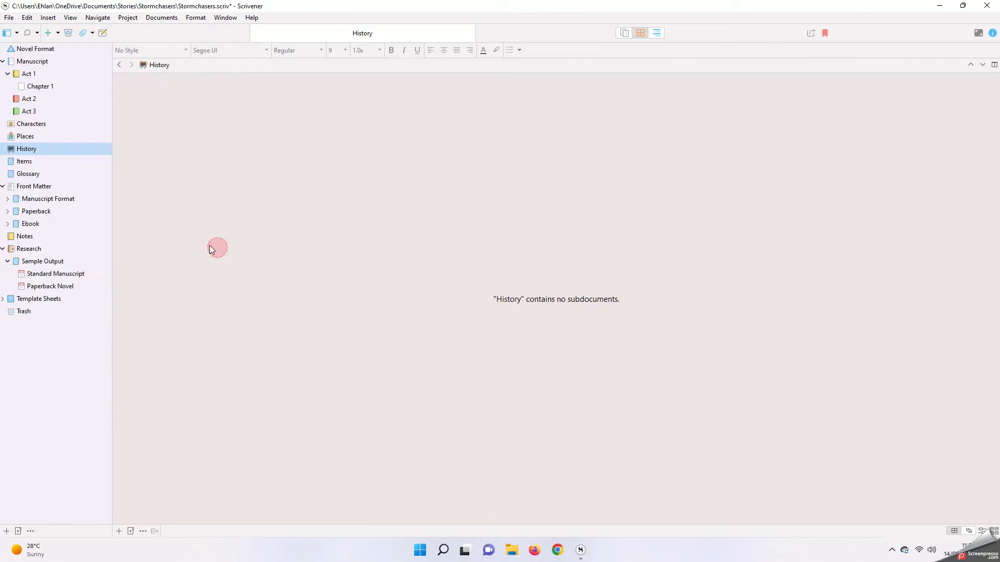
Change the Items folder's icon to Scissors and the Glossary folder's icon to Lectern.
{"action": "right_click", "coordinate": [47, 165]}
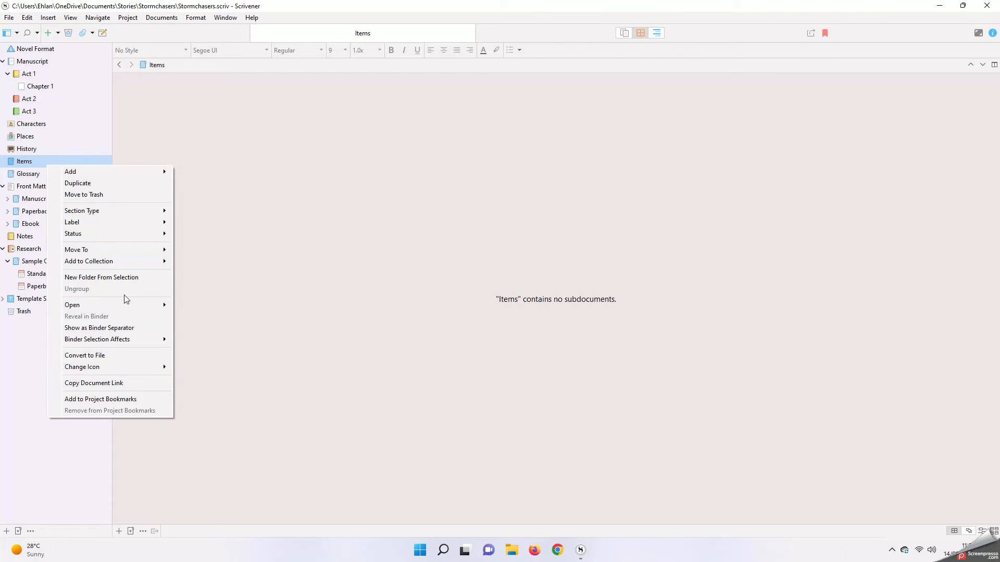
{"action": "mouse_move", "coordinate": [126, 370]}
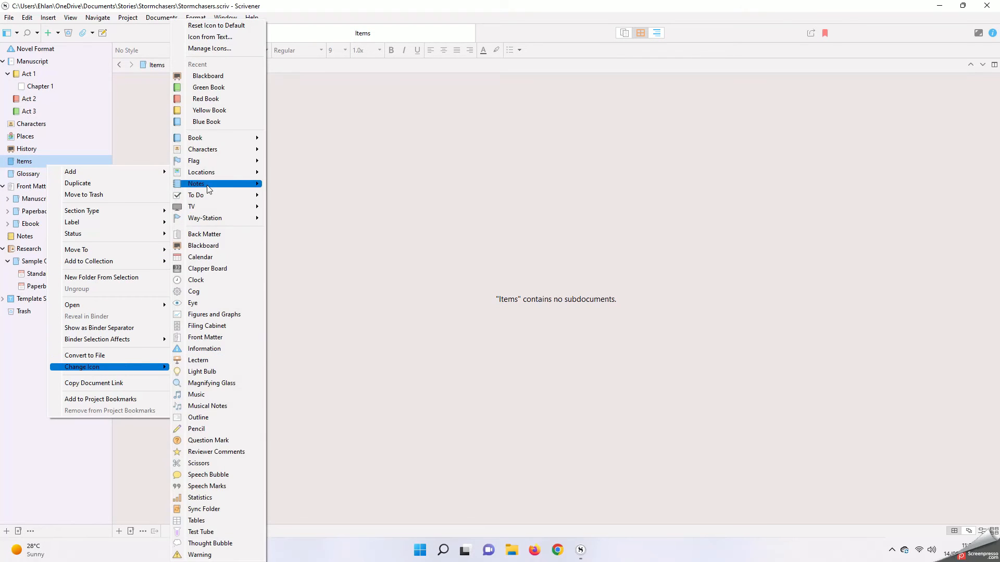
{"action": "mouse_move", "coordinate": [218, 164]}
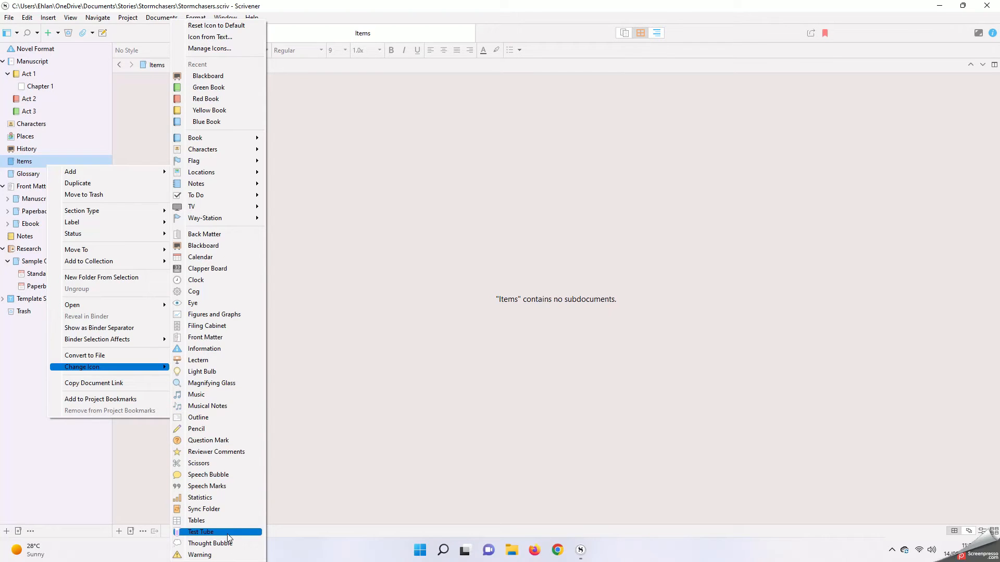
{"action": "left_click", "coordinate": [229, 463]}
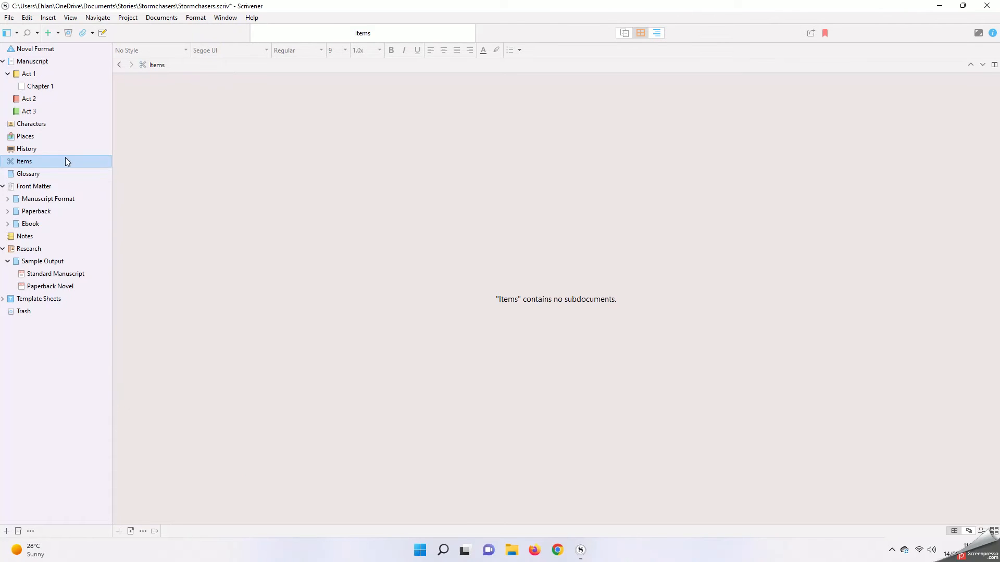
{"action": "right_click", "coordinate": [38, 171]}
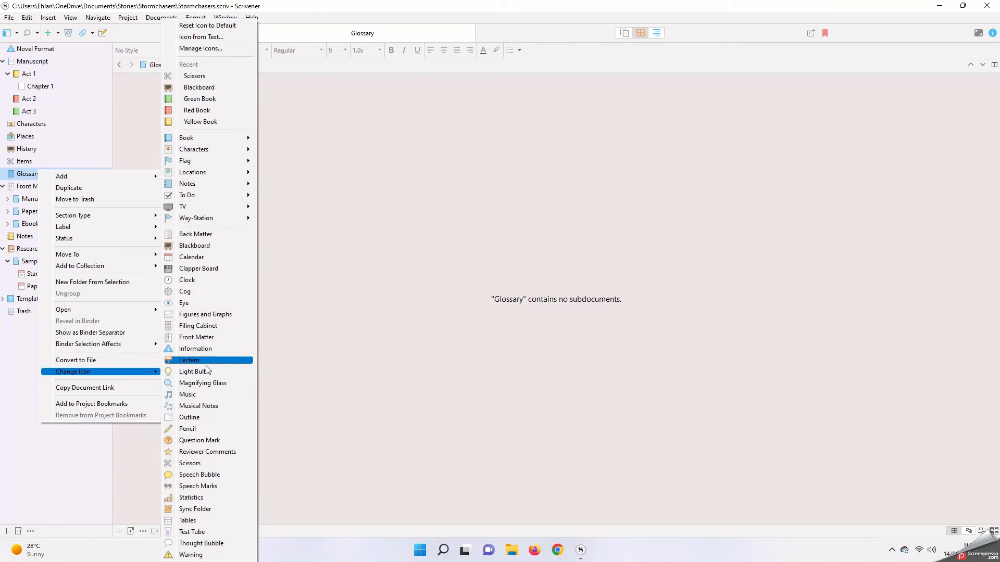
{"action": "left_click", "coordinate": [222, 360]}
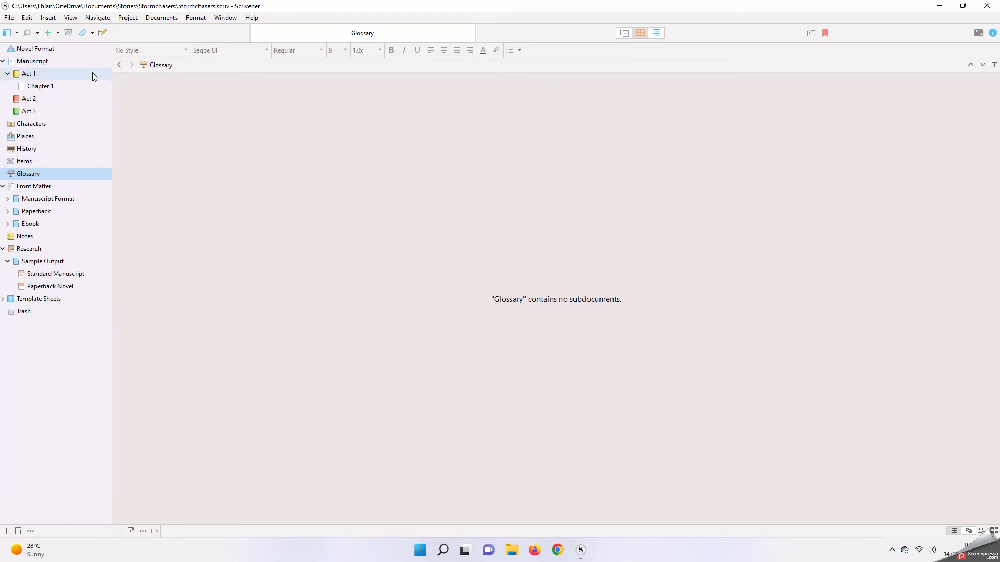
Add a character sketch named MC inside the Characters folder.
{"action": "left_click", "coordinate": [76, 126]}
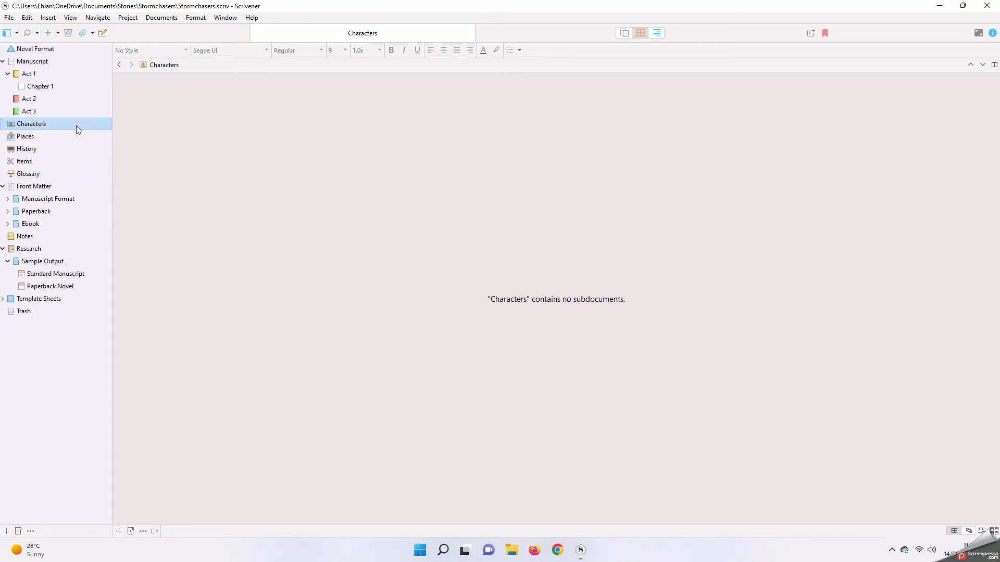
{"action": "right_click", "coordinate": [76, 126]}
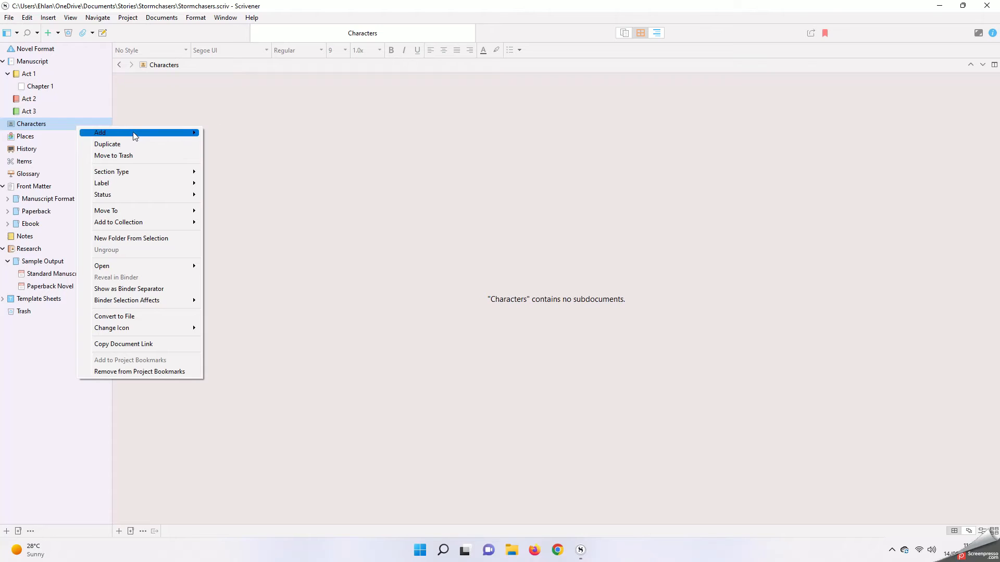
{"action": "mouse_move", "coordinate": [137, 134]}
{"action": "left_click", "coordinate": [230, 133]}
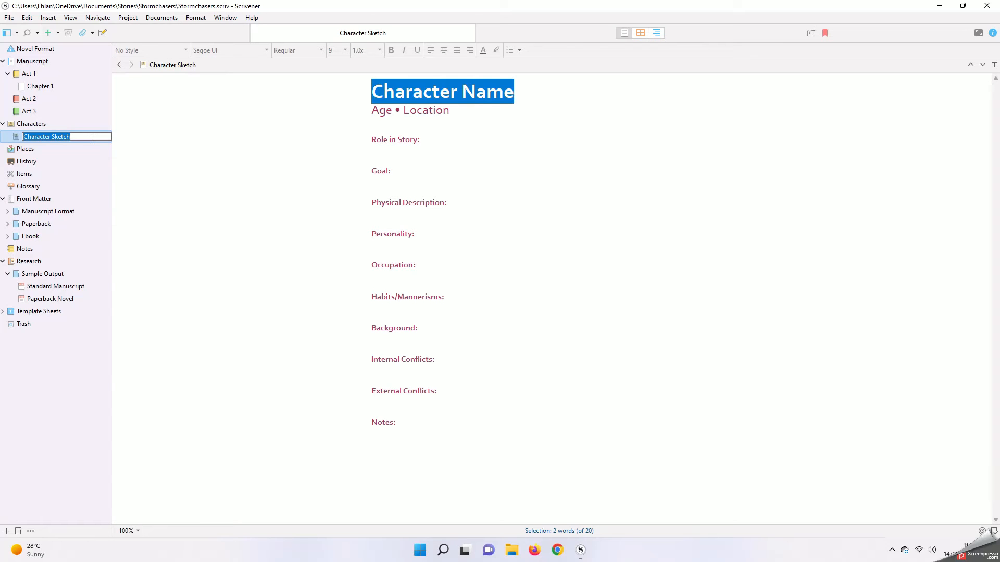
{"action": "type", "text": "MC"}
{"action": "key", "text": "Return"}
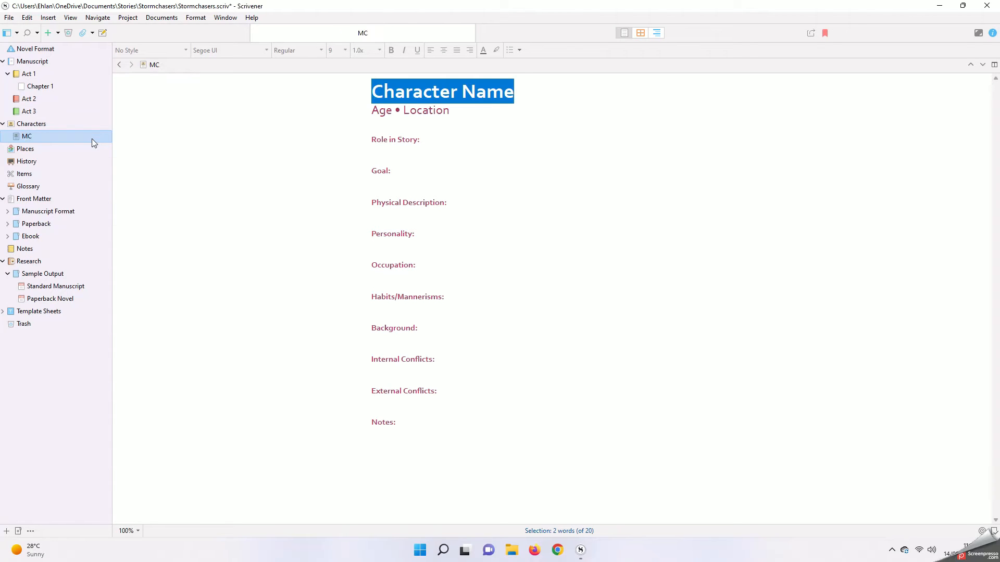
Add a second character sketch to the Characters folder, keeping its default title.
{"action": "left_click", "coordinate": [42, 126]}
{"action": "right_click", "coordinate": [43, 126]}
{"action": "mouse_move", "coordinate": [64, 134]}
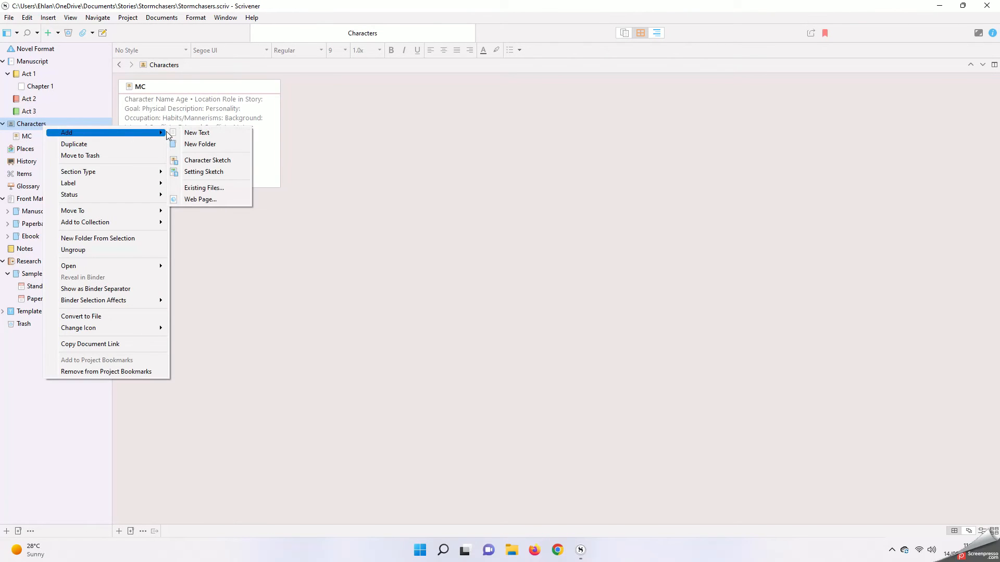
{"action": "left_click", "coordinate": [207, 132]}
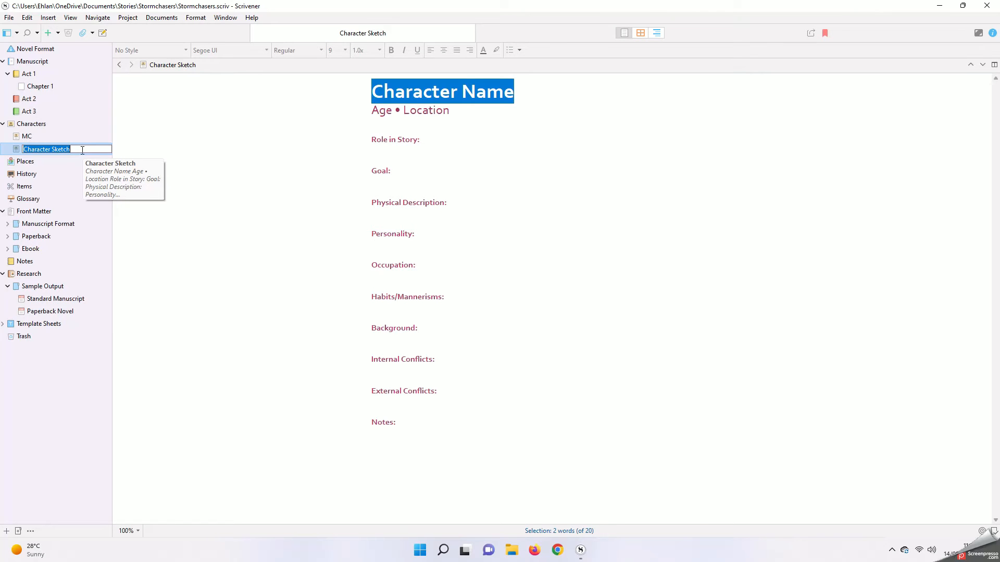
{"action": "left_click", "coordinate": [33, 125]}
Move the untitled second character sketch below MC to the trash.
{"action": "left_click", "coordinate": [37, 150]}
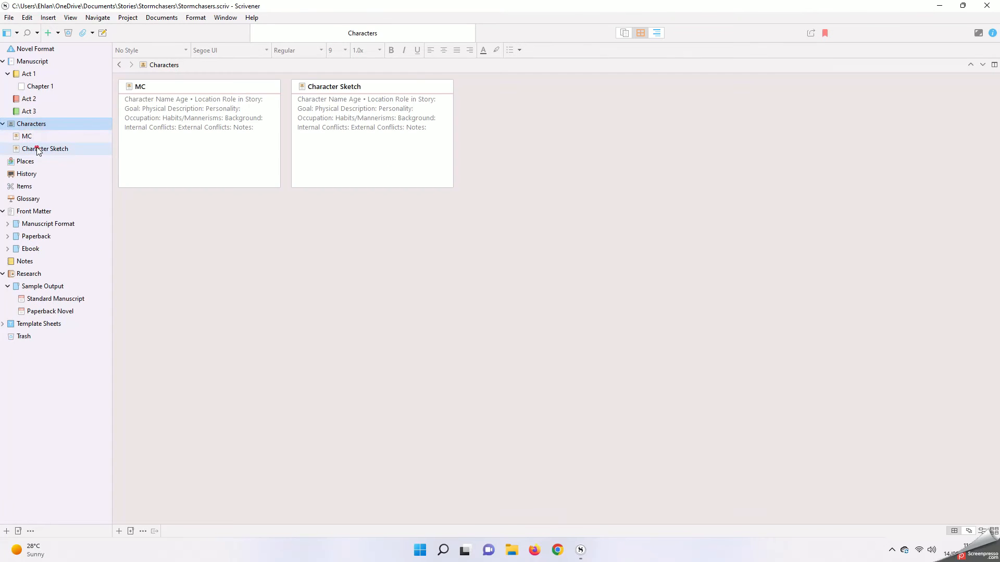
{"action": "right_click", "coordinate": [37, 149]}
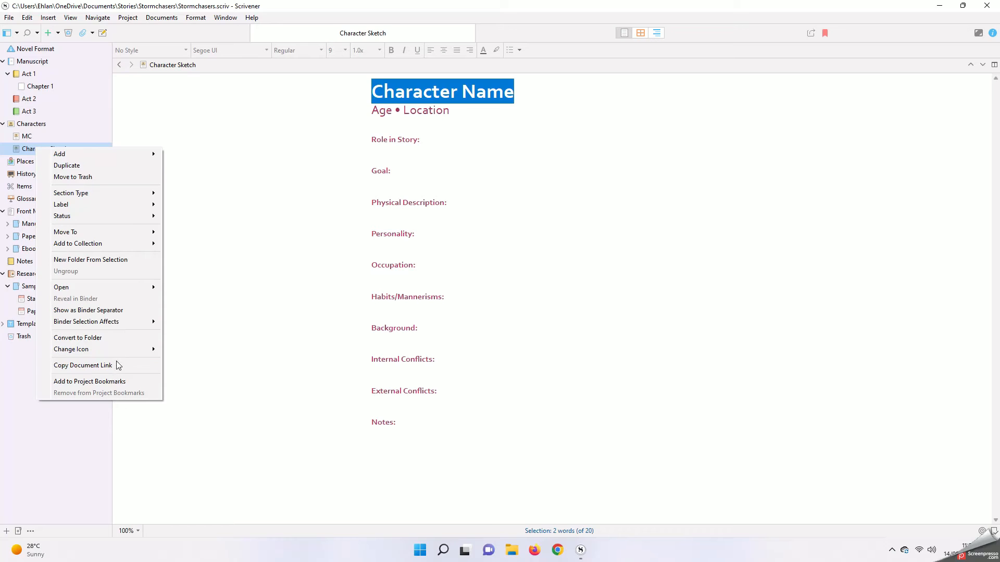
{"action": "left_click", "coordinate": [113, 178]}
Add another new text to the Characters folder while it is shown on the corkboard.
{"action": "left_click", "coordinate": [31, 123]}
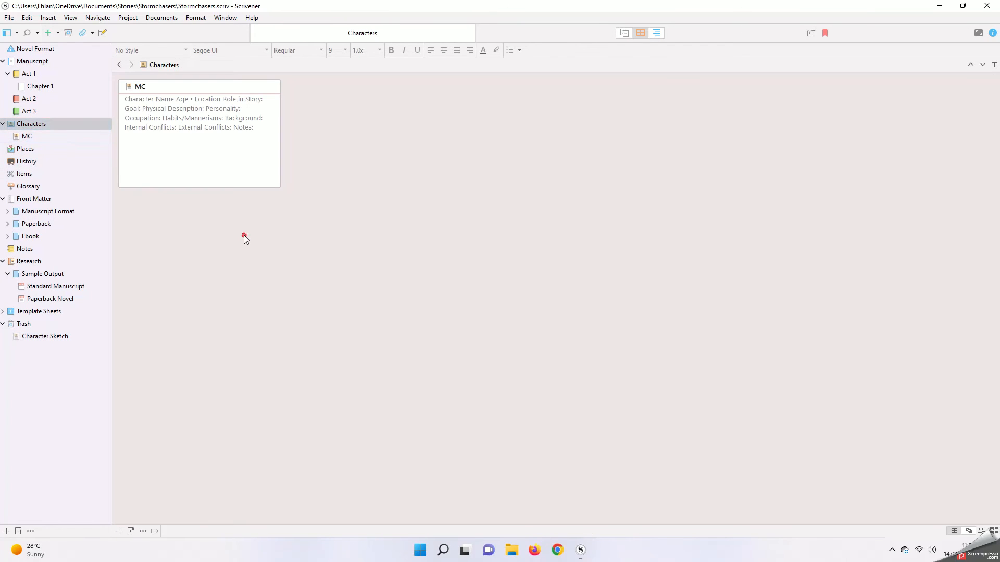
{"action": "left_click", "coordinate": [103, 33]}
{"action": "left_click", "coordinate": [58, 33]}
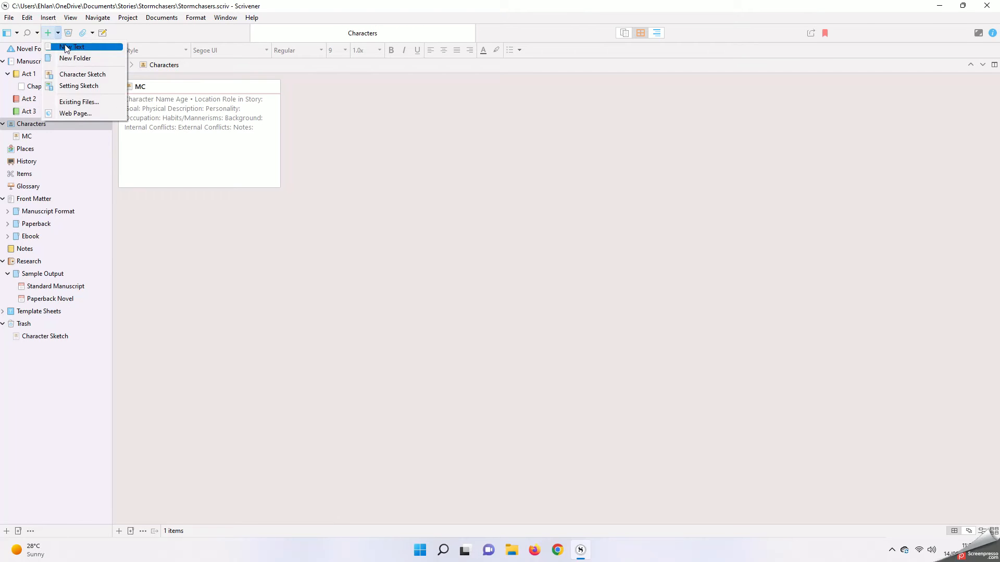
{"action": "left_click", "coordinate": [67, 47]}
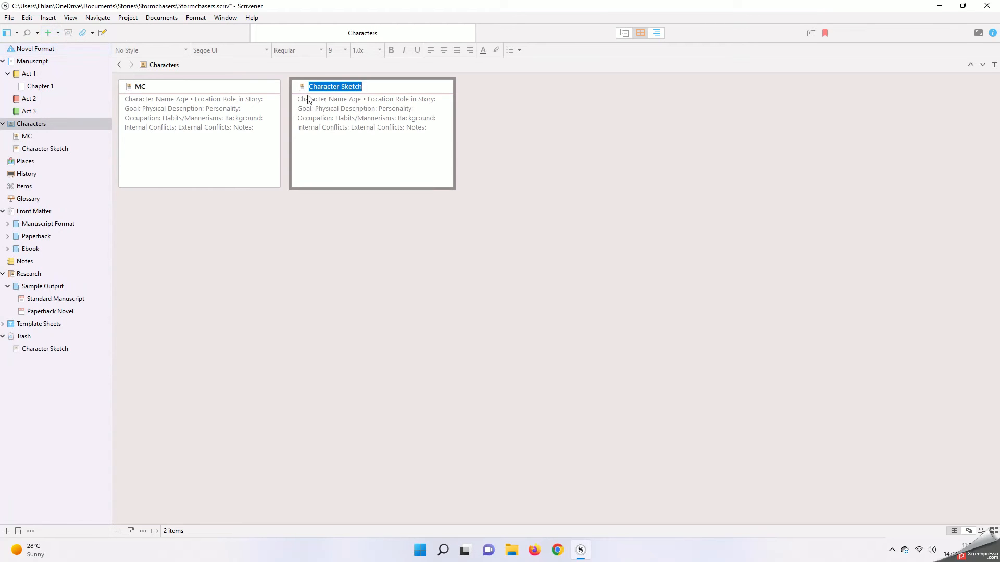
{"action": "left_click", "coordinate": [58, 35]}
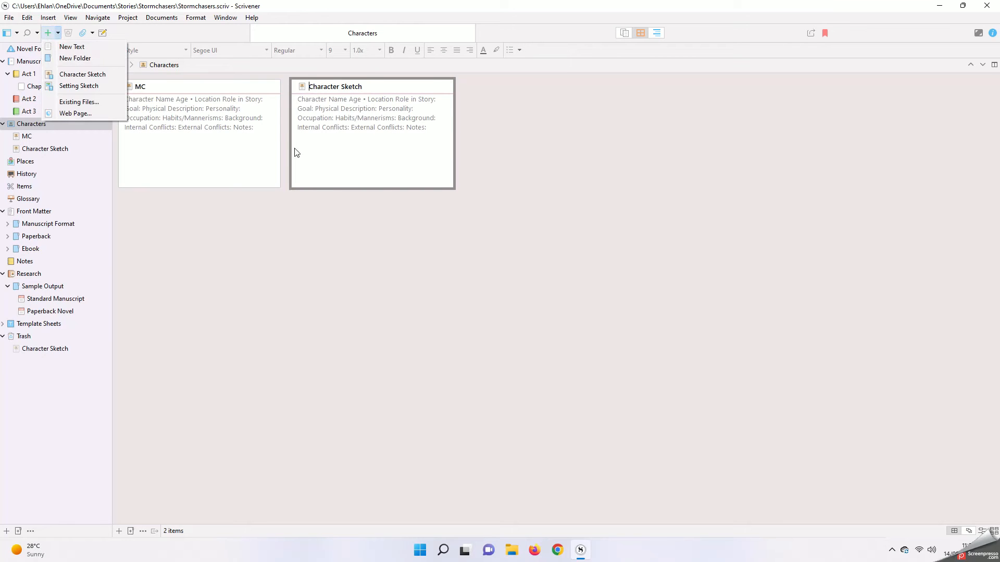
Move the extra Character Sketch in the Characters folder to the trash, leaving only MC.
{"action": "left_click", "coordinate": [56, 151]}
{"action": "right_click", "coordinate": [54, 149]}
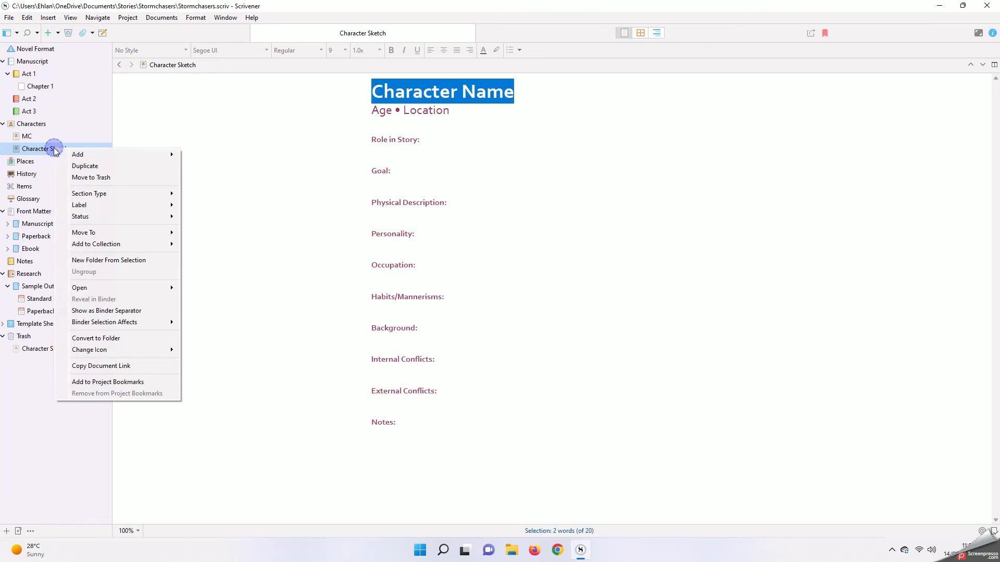
{"action": "left_click", "coordinate": [99, 174]}
Add a setting sketch named Opening inside the Places folder.
{"action": "left_click", "coordinate": [39, 148]}
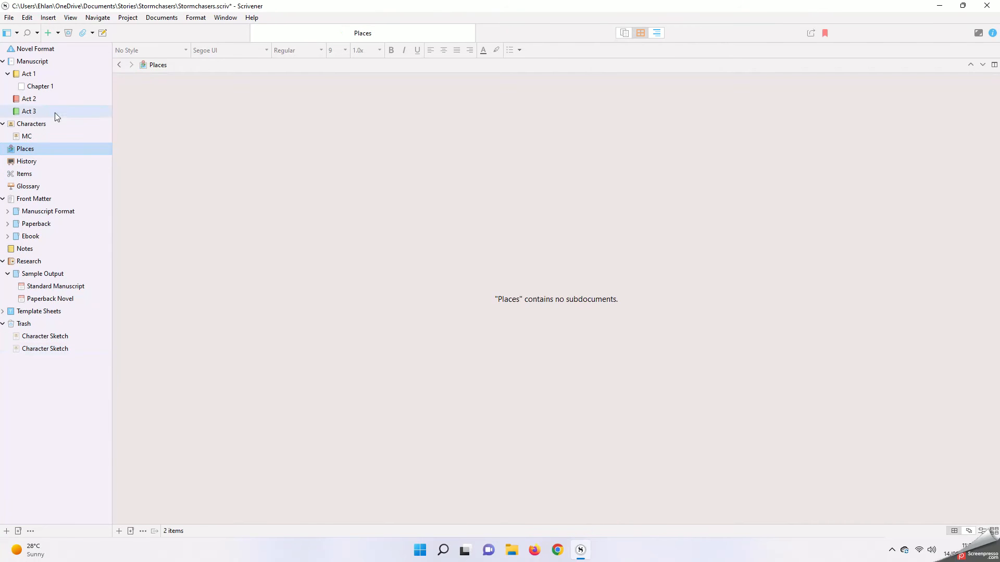
{"action": "right_click", "coordinate": [39, 150]}
{"action": "mouse_move", "coordinate": [61, 151]}
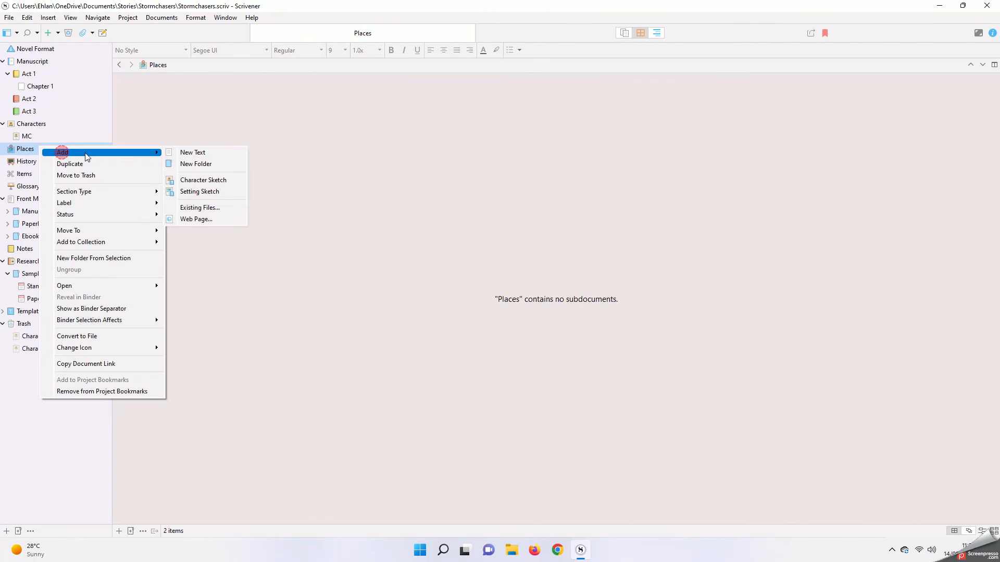
{"action": "left_click", "coordinate": [203, 190]}
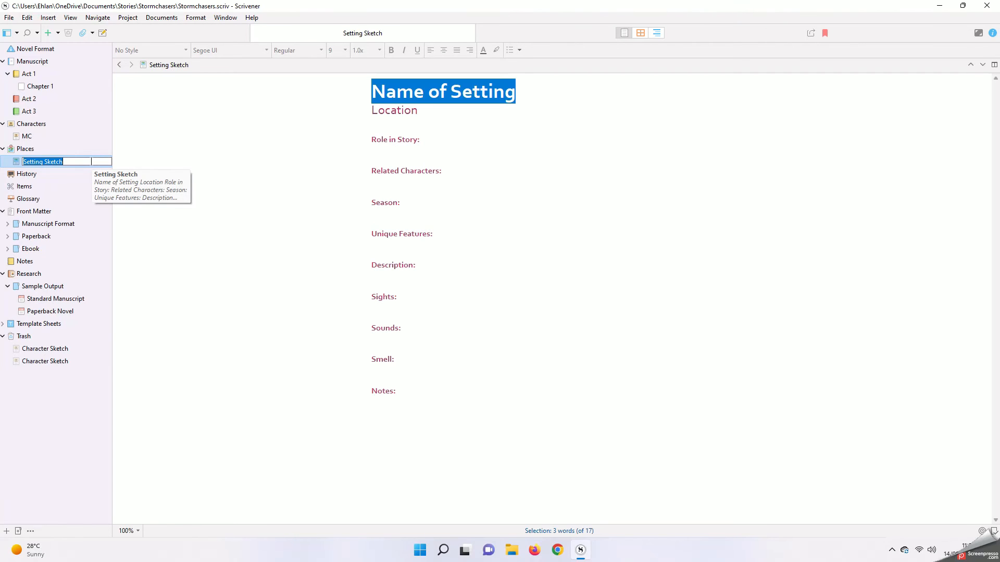
{"action": "type", "text": "Opening"}
{"action": "key", "text": "Return"}
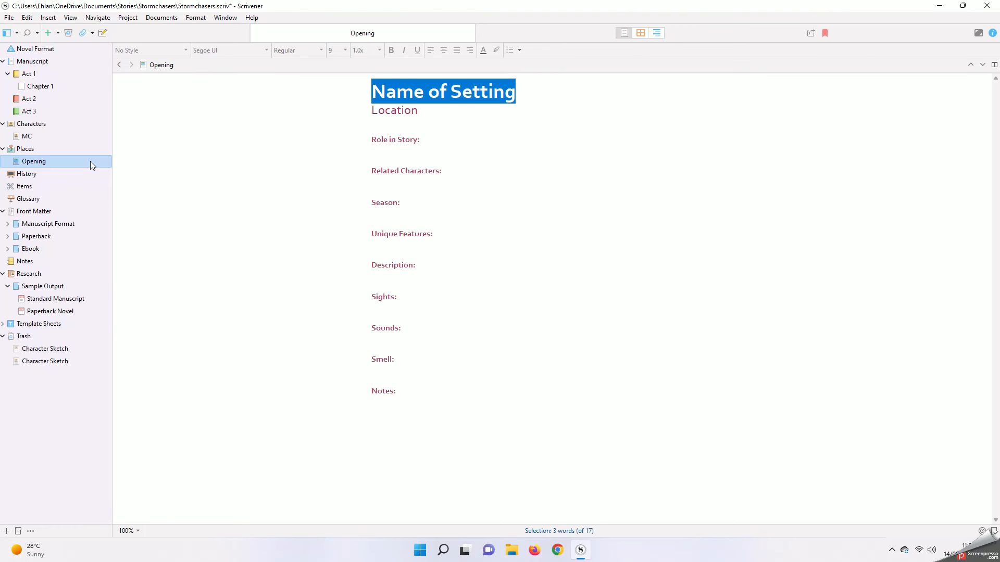
Add a new text document named Timeline inside the History folder.
{"action": "left_click", "coordinate": [42, 174]}
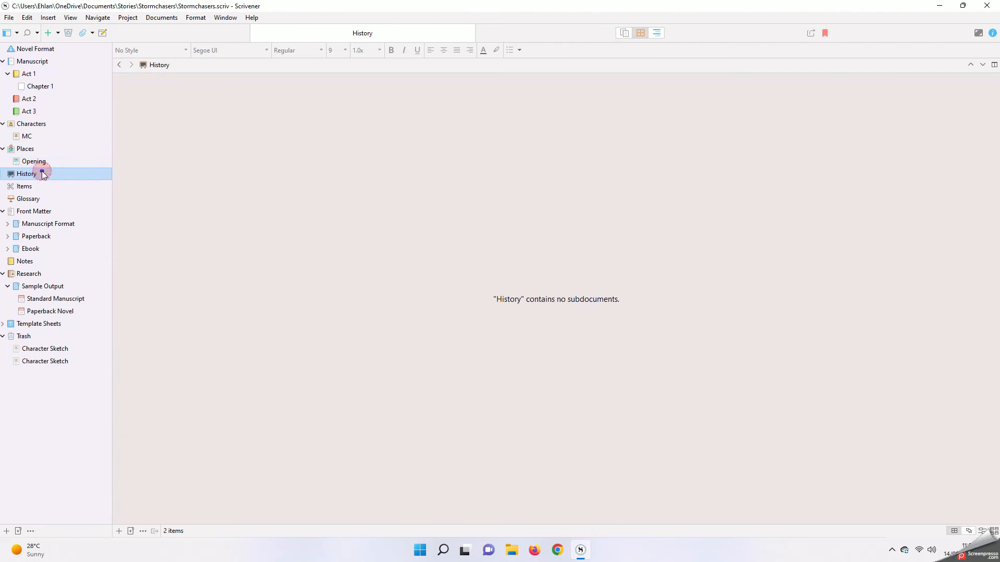
{"action": "right_click", "coordinate": [42, 174]}
{"action": "mouse_move", "coordinate": [146, 178]}
{"action": "left_click", "coordinate": [179, 179]}
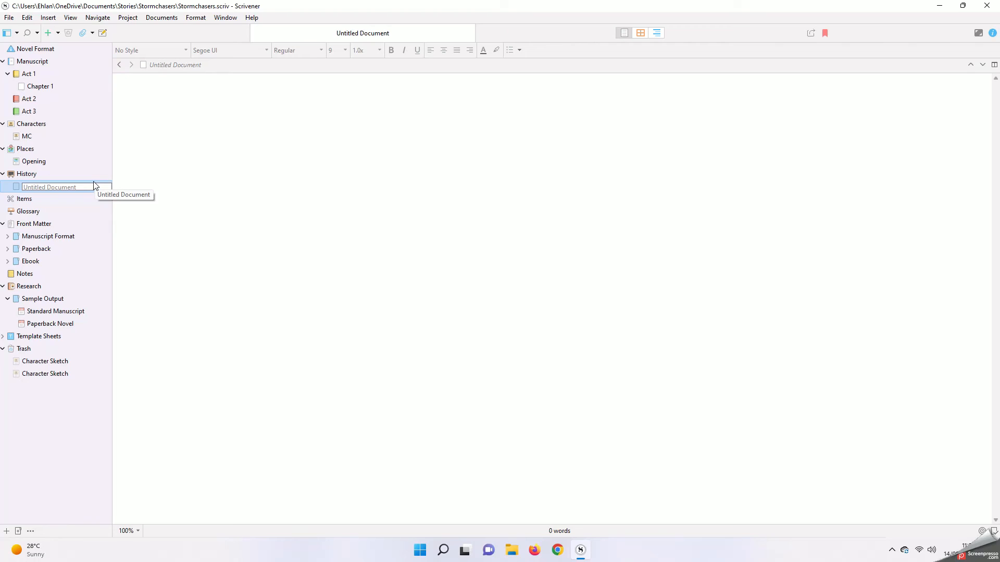
{"action": "type", "text": "Hi"}
{"action": "key", "text": "BackSpace"}
{"action": "key", "text": "BackSpace"}
{"action": "type", "text": "Timeline"}
{"action": "key", "text": "Return"}
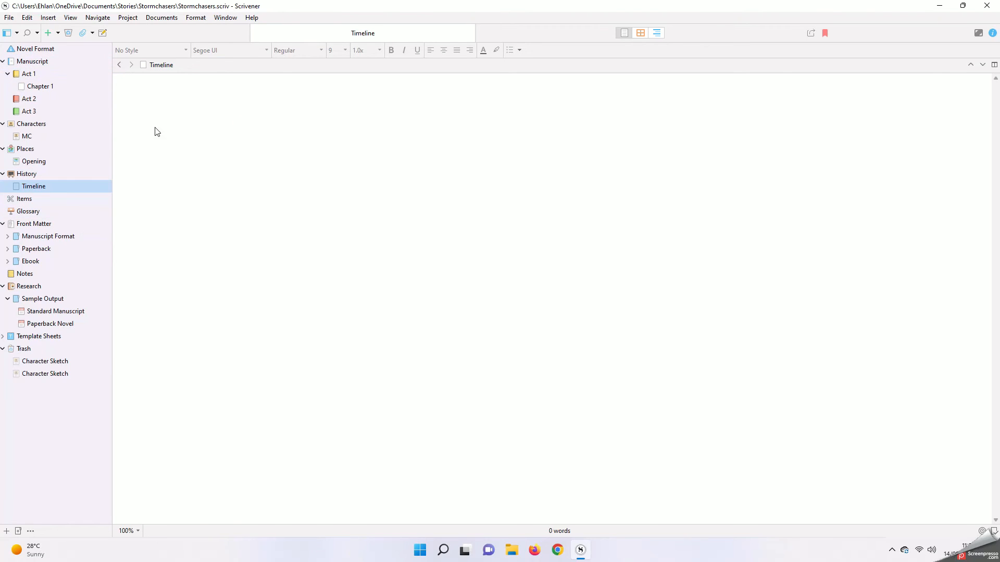
Set the project targets to 80,000 words for the manuscript and 1000 words per session.
{"action": "left_click", "coordinate": [59, 73]}
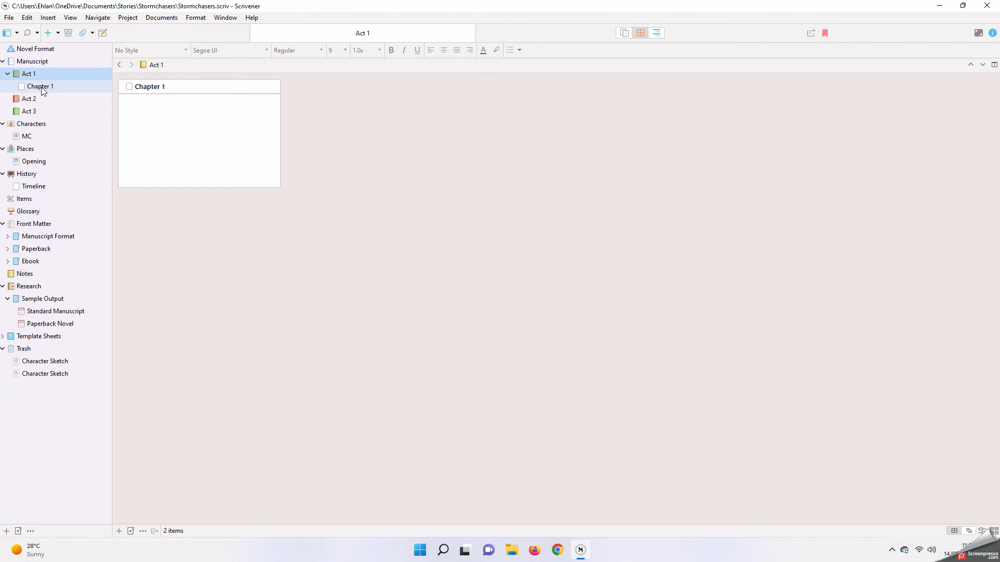
{"action": "left_click", "coordinate": [127, 19]}
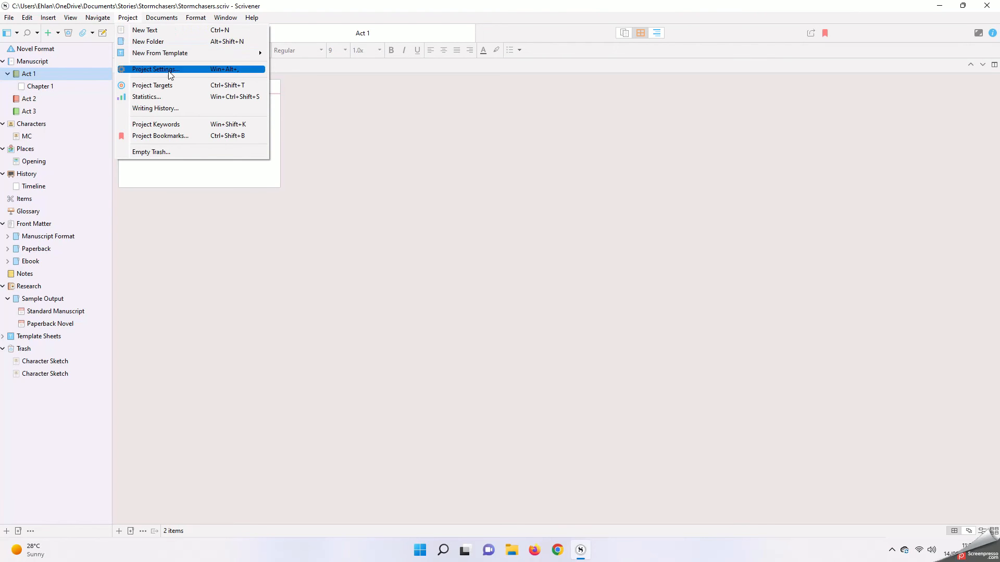
{"action": "left_click", "coordinate": [172, 86]}
{"action": "left_click", "coordinate": [498, 254]}
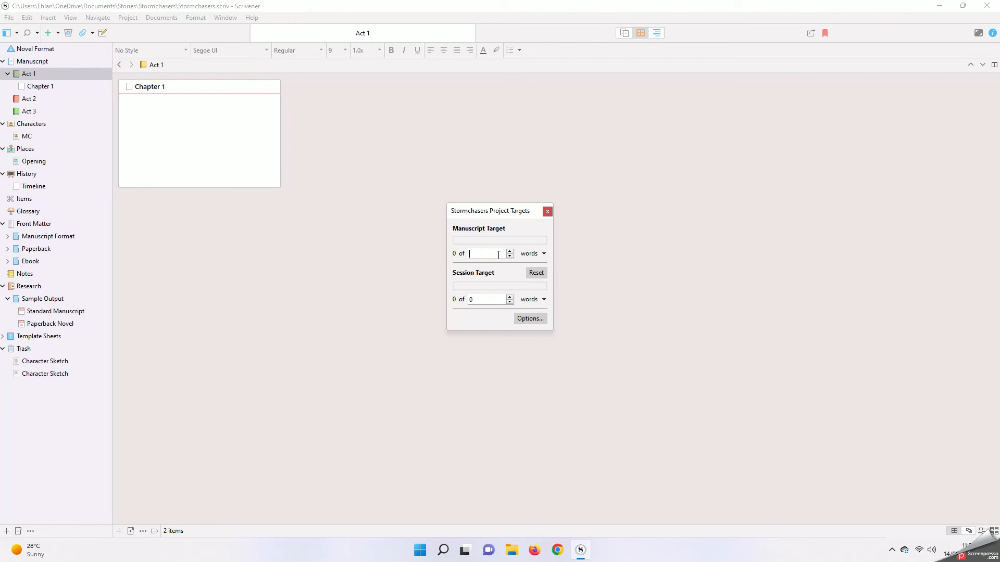
{"action": "type", "text": "80000"}
{"action": "left_click", "coordinate": [492, 299]}
{"action": "type", "text": "1000"}
{"action": "left_click", "coordinate": [497, 322]}
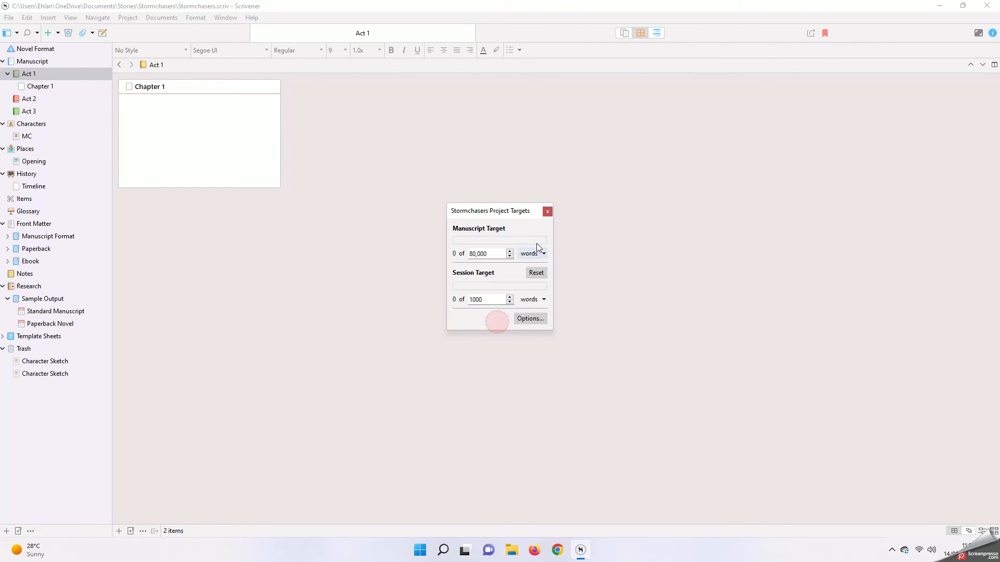
{"action": "left_click", "coordinate": [547, 212]}
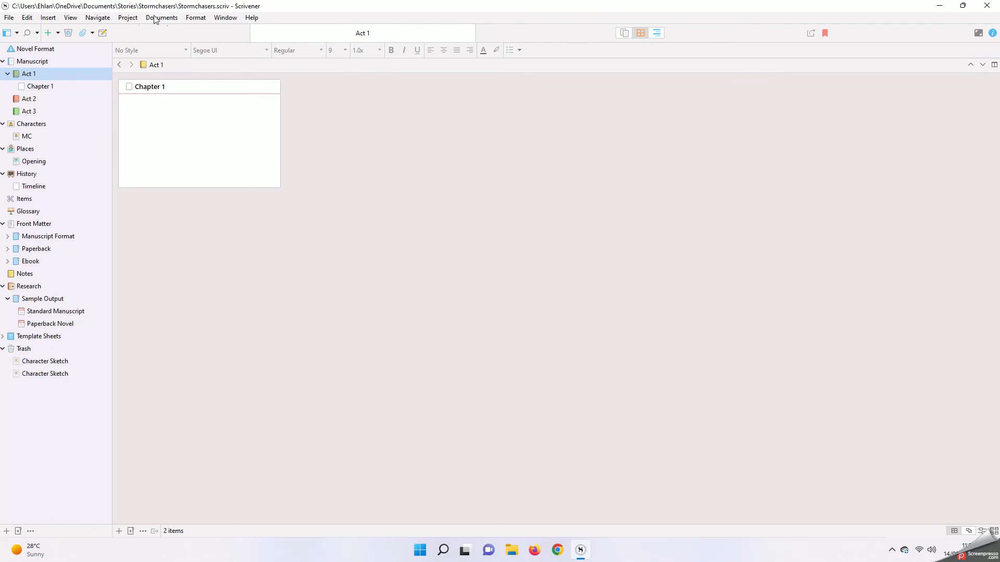
Review the project statistics for the compiled manuscript and the selected documents, including the statistics options.
{"action": "left_click", "coordinate": [127, 17]}
{"action": "left_click", "coordinate": [154, 92]}
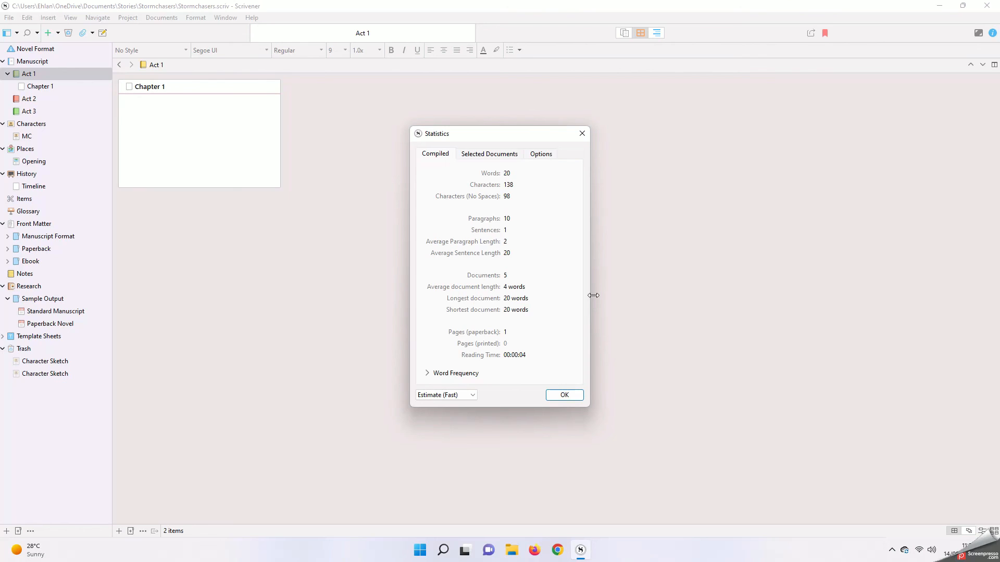
{"action": "left_click", "coordinate": [505, 155]}
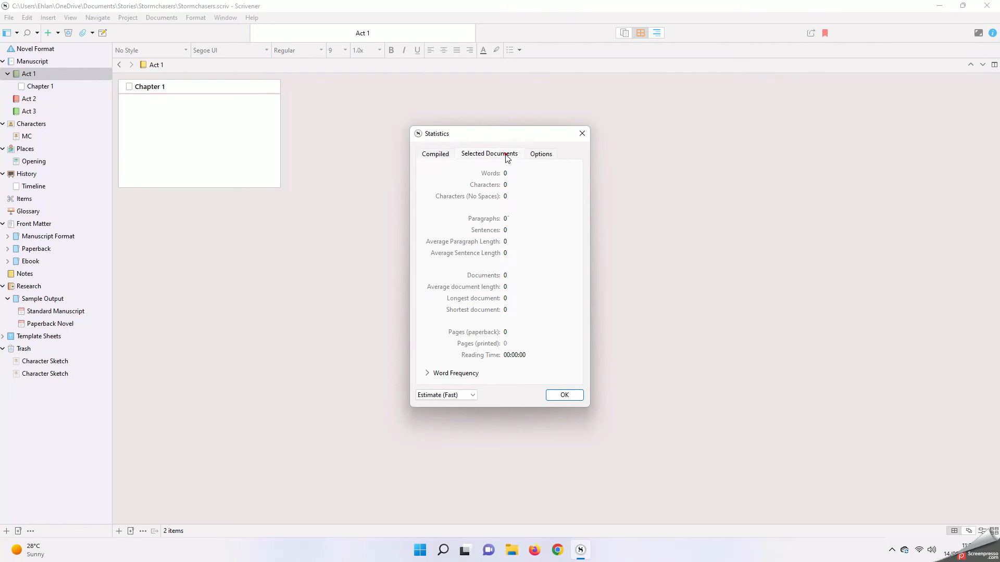
{"action": "left_click", "coordinate": [538, 156]}
{"action": "left_click", "coordinate": [440, 155]}
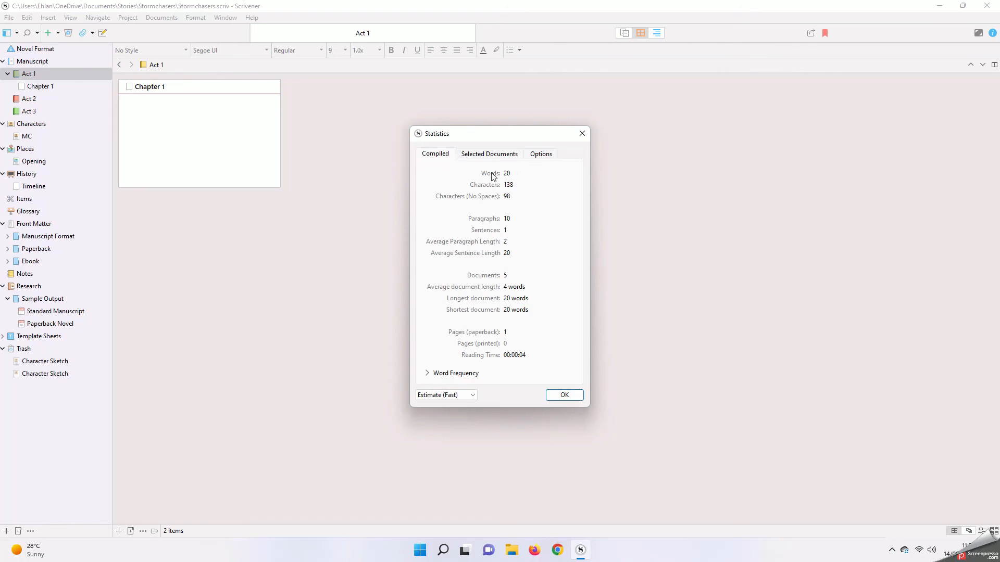
{"action": "left_click", "coordinate": [568, 397]}
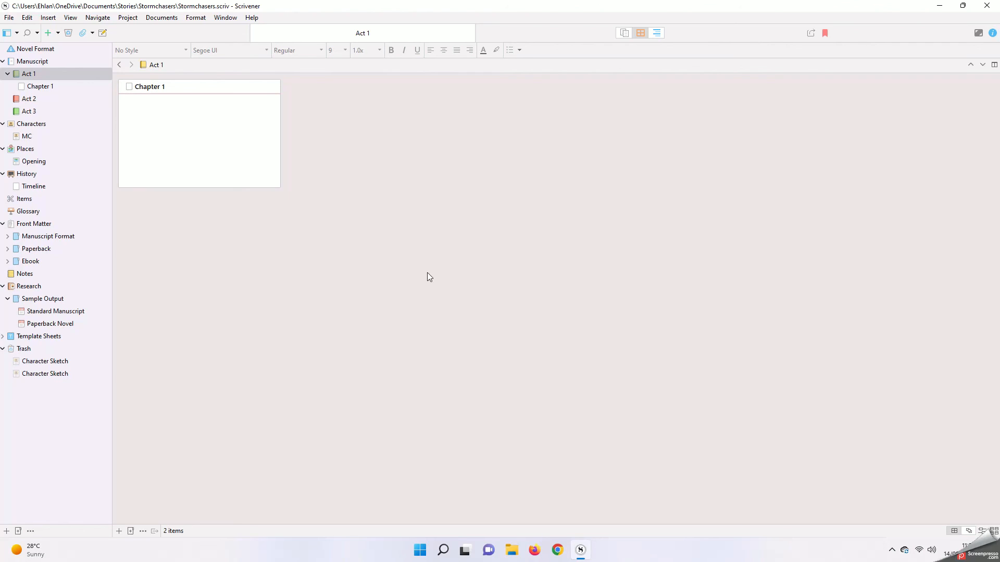